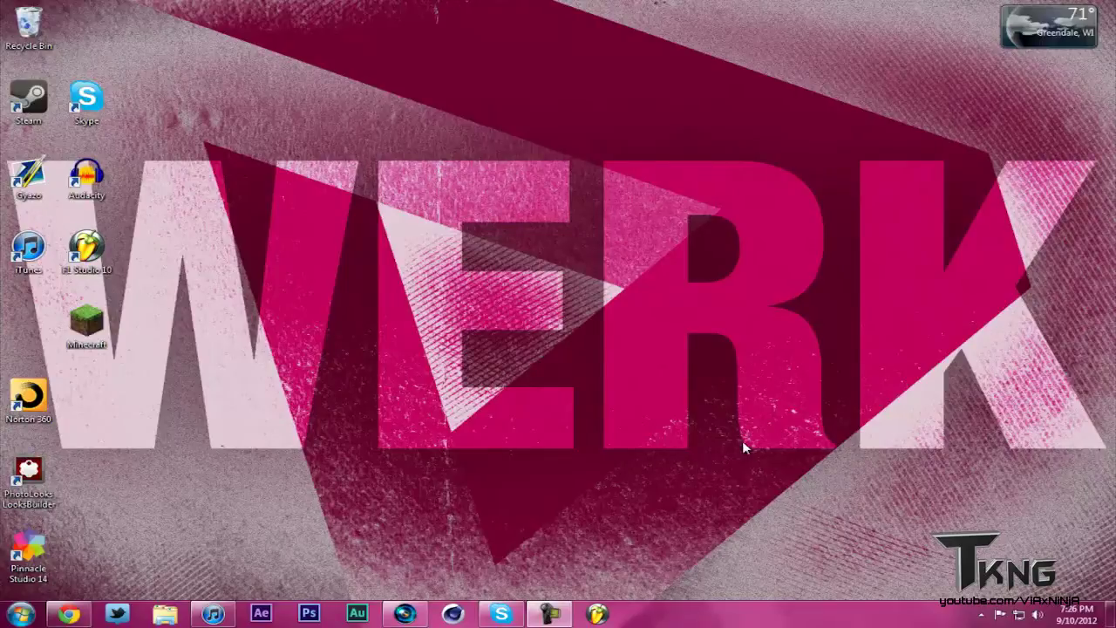
- Restore the Vegas Pro 11 window showing the Render Settings Tut.veg project
{"action": "left_click", "coordinate": [406, 611]}
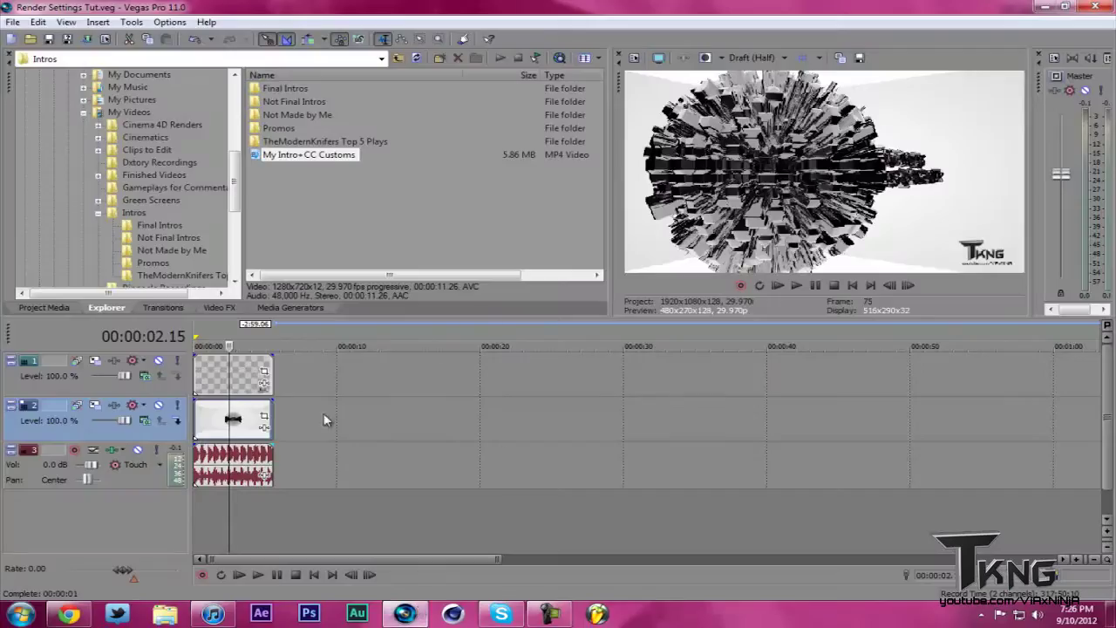
- Inspect the first clip's pan and crop, and set the loop region over the first clip
{"action": "left_click", "coordinate": [194, 419]}
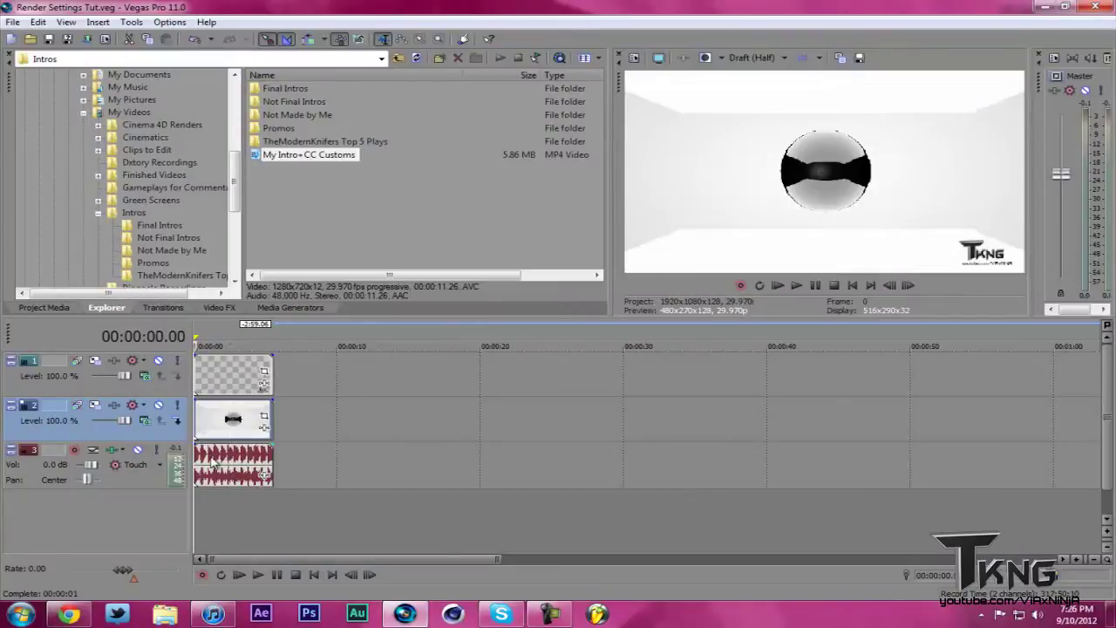
{"action": "left_click", "coordinate": [238, 419]}
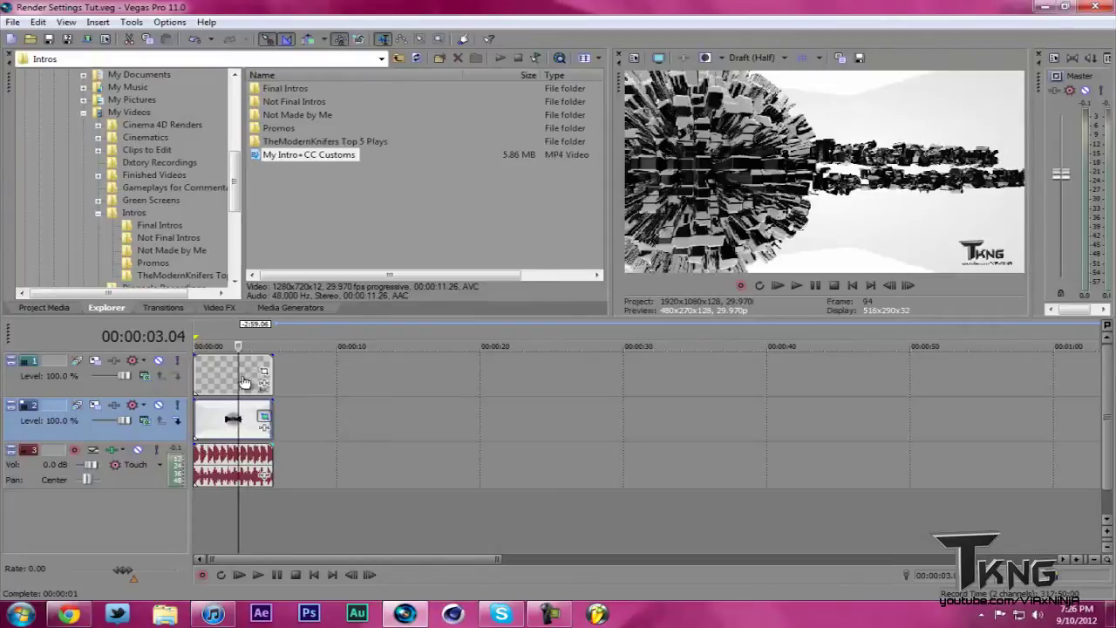
{"action": "left_click", "coordinate": [263, 413]}
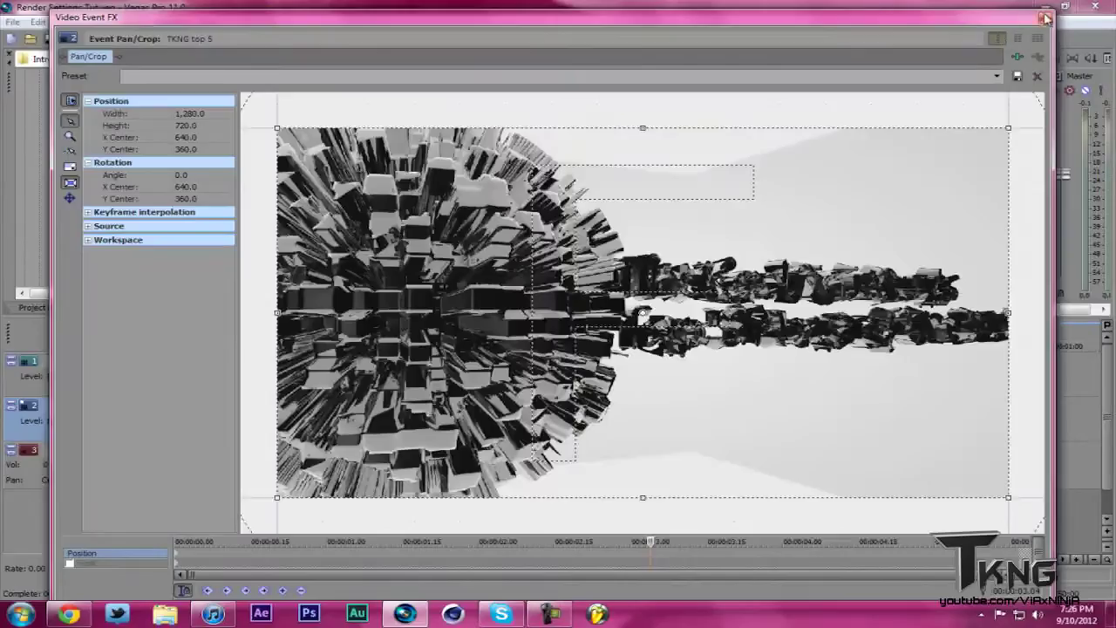
{"action": "left_click", "coordinate": [1044, 18]}
{"action": "left_click", "coordinate": [244, 379]}
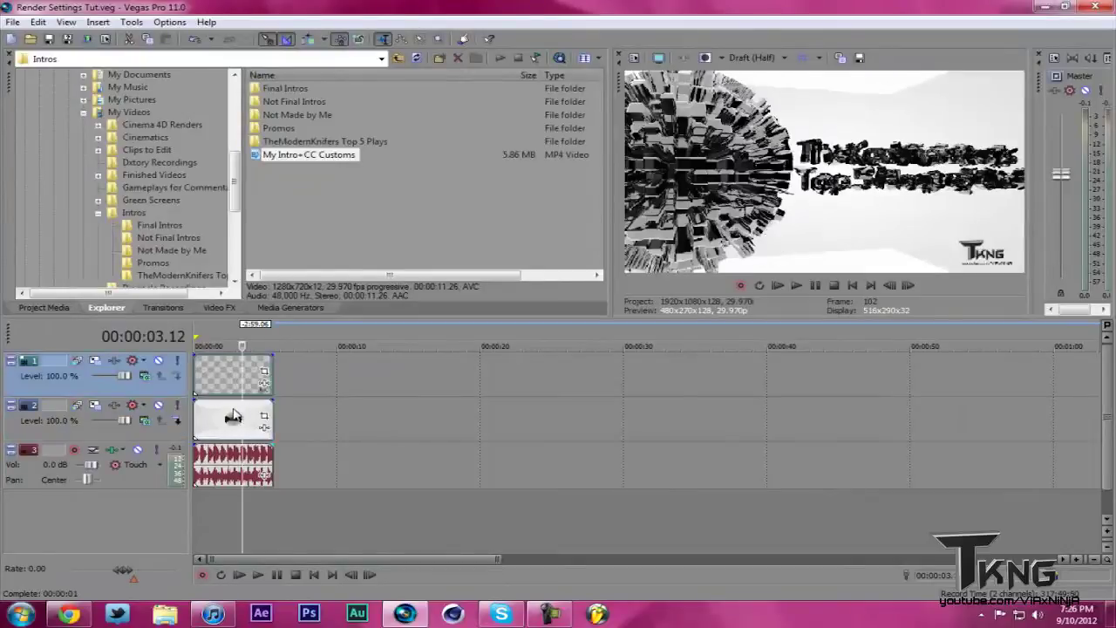
{"action": "left_click", "coordinate": [232, 417]}
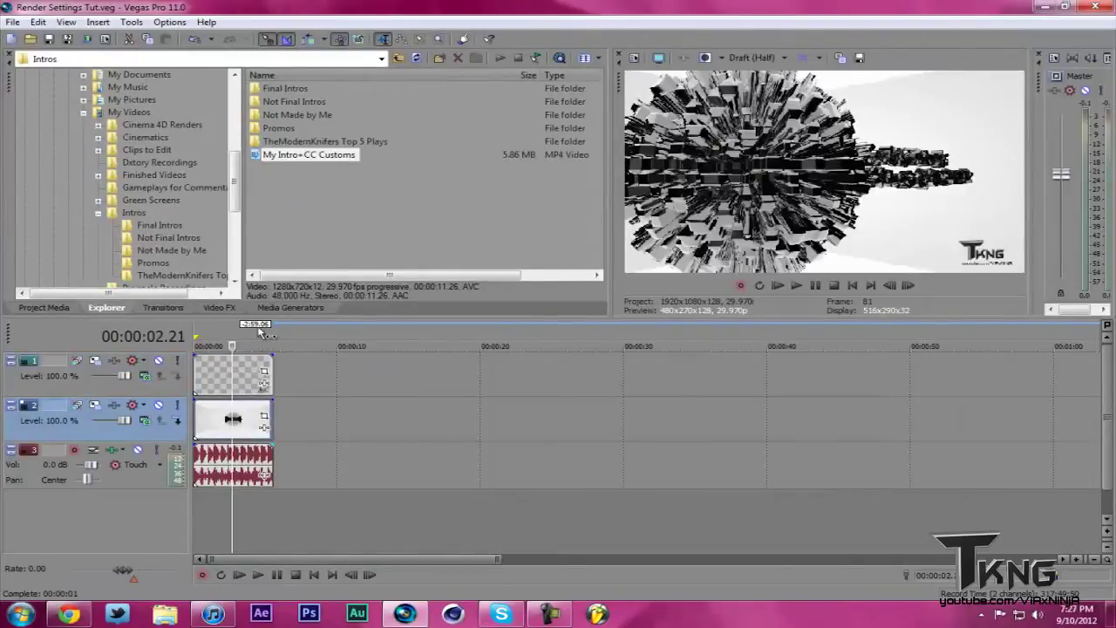
{"action": "double_click", "coordinate": [231, 419]}
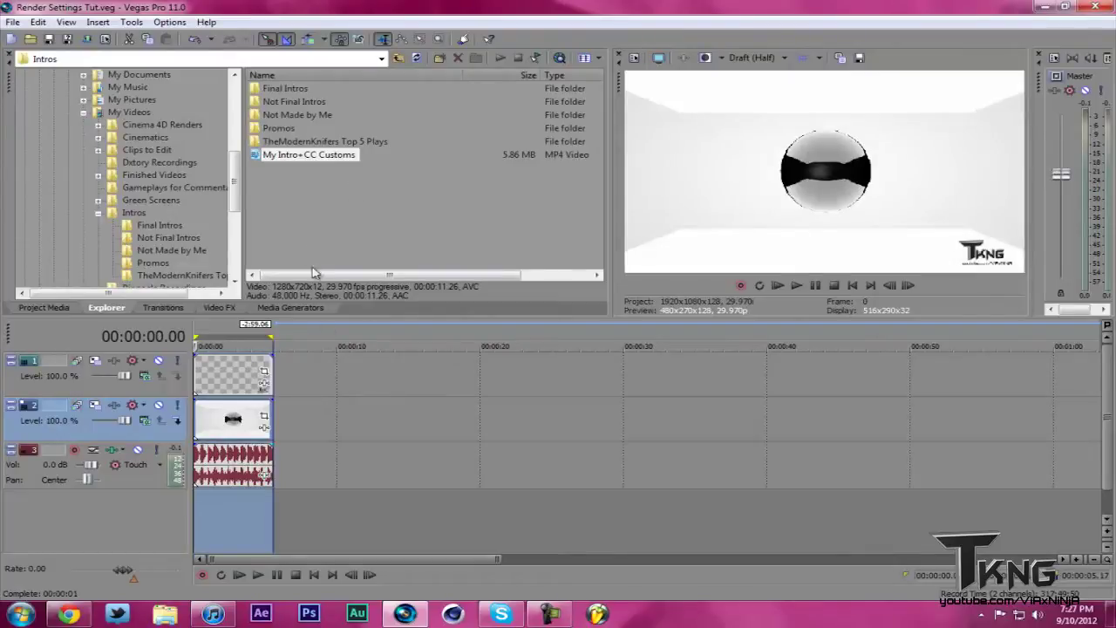
- Place My Intro+CC Customs after the first clip and extend the loop region to the project end
{"action": "left_click_drag", "start_coordinate": [297, 156], "coordinate": [279, 421]}
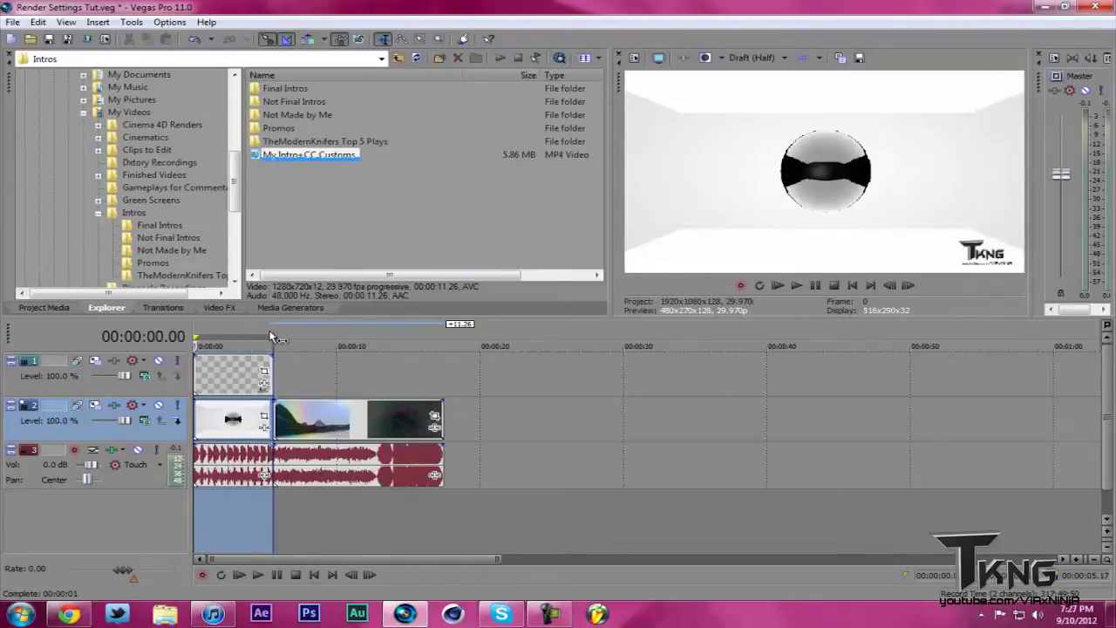
{"action": "left_click_drag", "start_coordinate": [272, 338], "coordinate": [443, 337]}
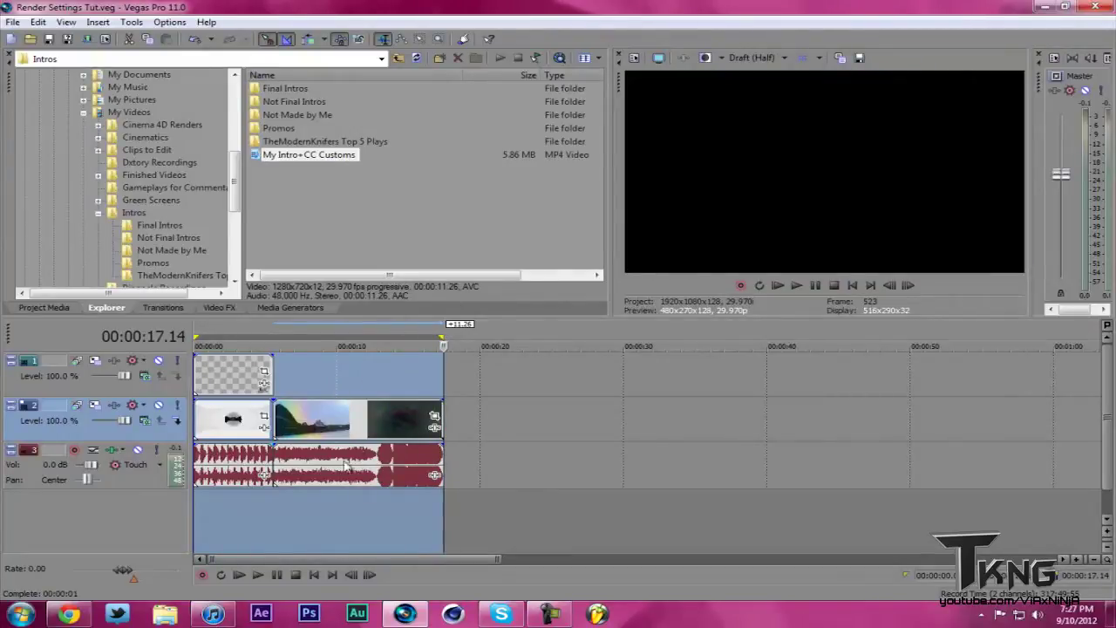
{"action": "left_click", "coordinate": [15, 23]}
- Open Render As, reposition the dialog, and browse the output template list
{"action": "left_click", "coordinate": [35, 121]}
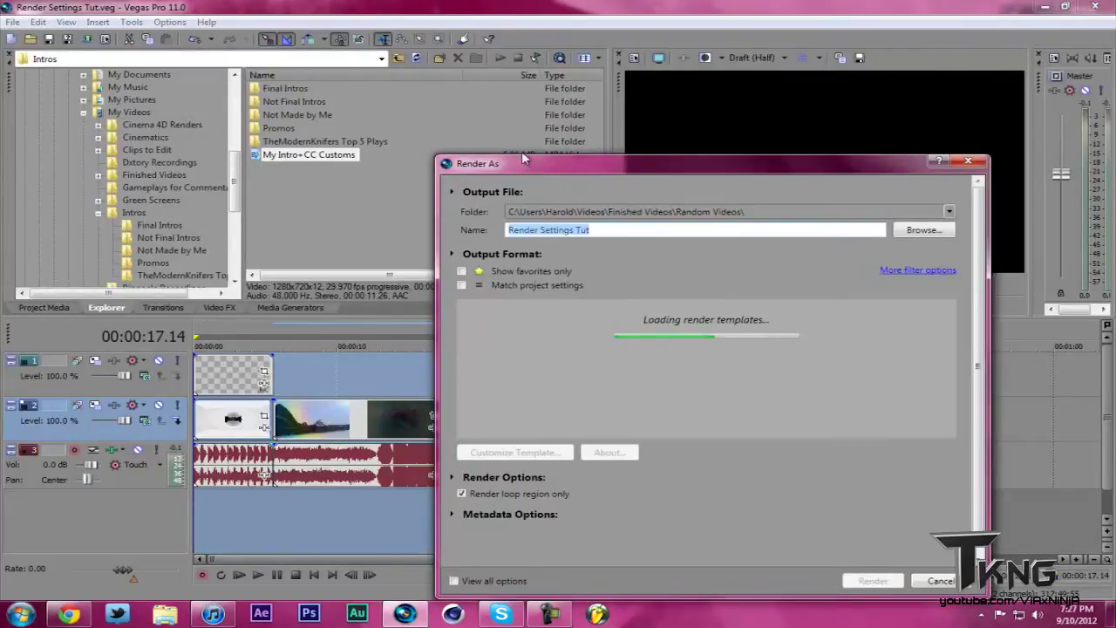
{"action": "left_click_drag", "start_coordinate": [521, 157], "coordinate": [356, 67]}
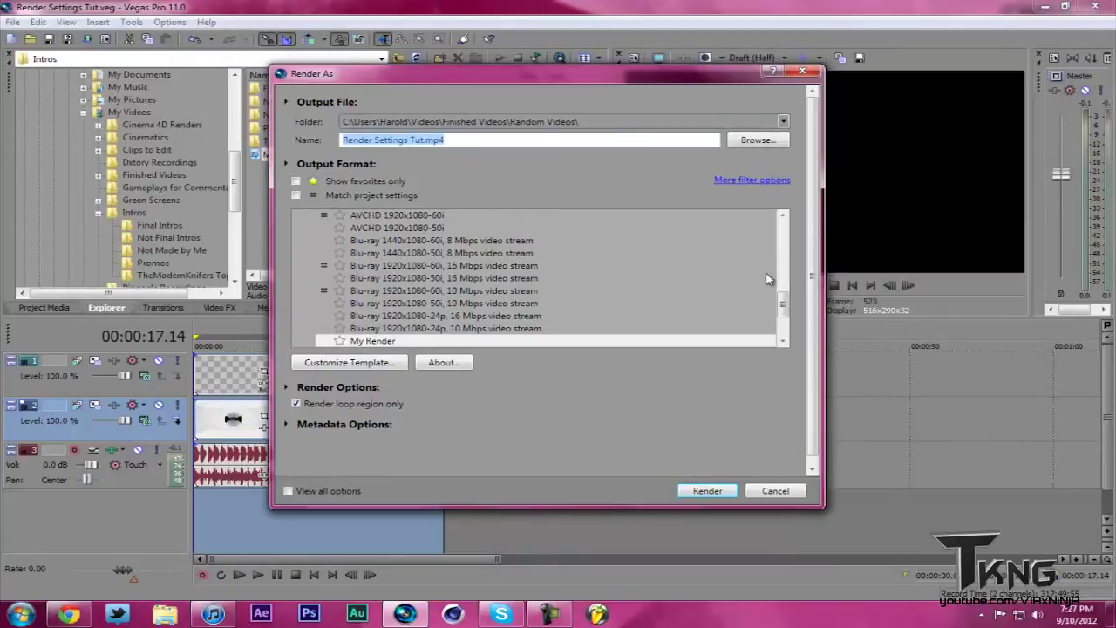
{"action": "mouse_move", "coordinate": [784, 305]}
{"action": "left_mouse_down"}
{"action": "mouse_move", "coordinate": [785, 251]}
{"action": "mouse_move", "coordinate": [785, 312]}
{"action": "left_mouse_up"}
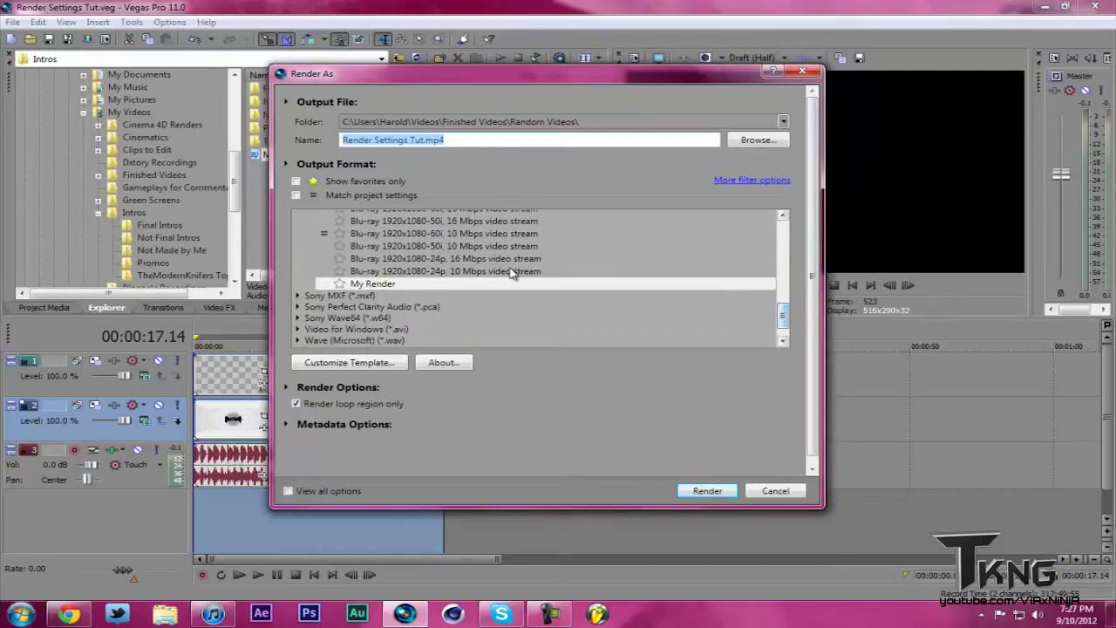
{"action": "left_click", "coordinate": [425, 272]}
{"action": "scroll", "coordinate": [426, 272], "scroll_direction": "up", "scroll_amount": 8}
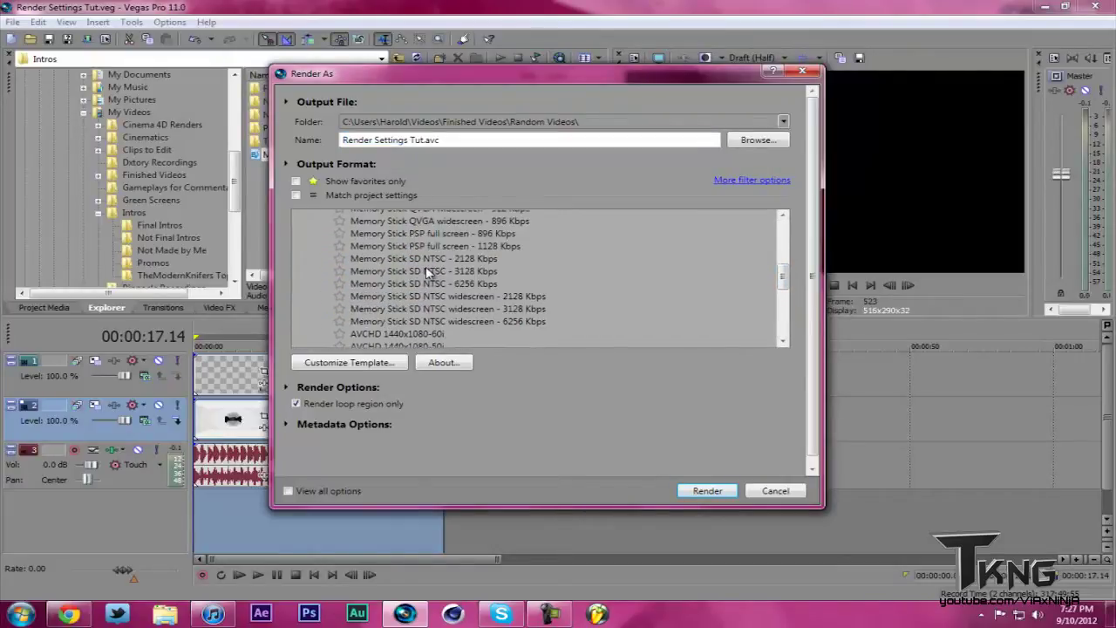
{"action": "scroll", "coordinate": [425, 271], "scroll_direction": "down", "scroll_amount": 1}
{"action": "scroll", "coordinate": [427, 272], "scroll_direction": "down", "scroll_amount": 1}
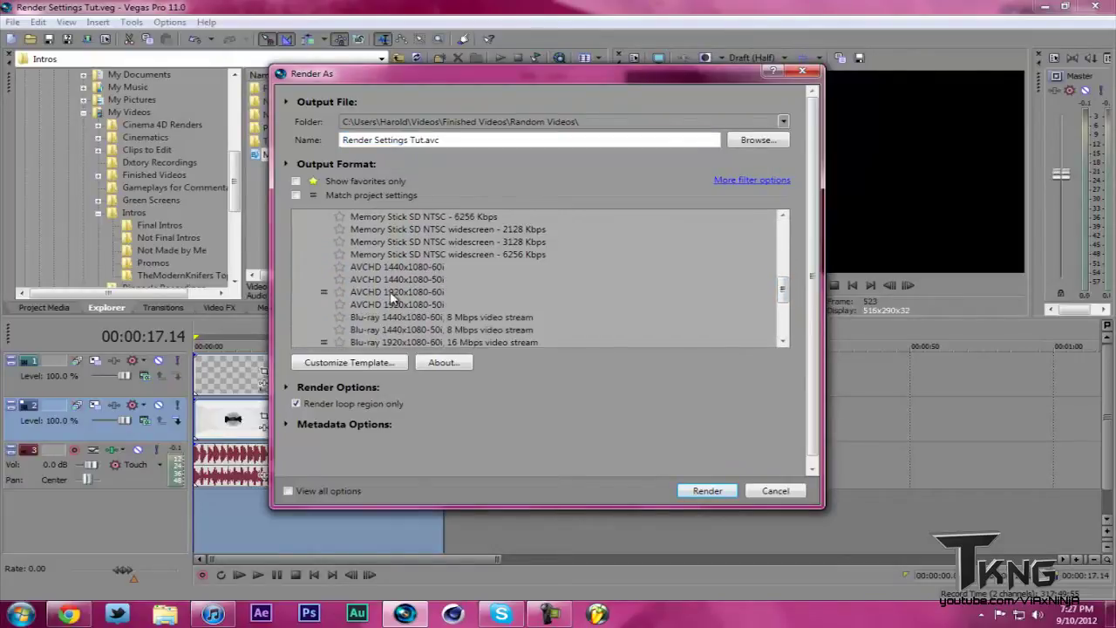
{"action": "scroll", "coordinate": [384, 305], "scroll_direction": "down", "scroll_amount": 3}
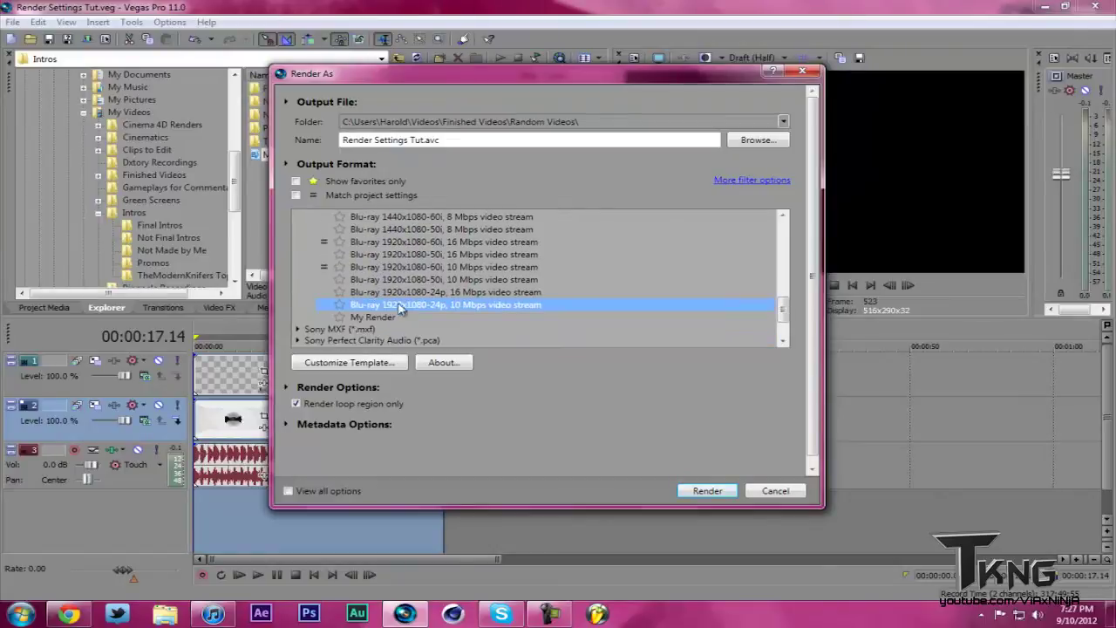
{"action": "scroll", "coordinate": [383, 270], "scroll_direction": "up", "scroll_amount": 8}
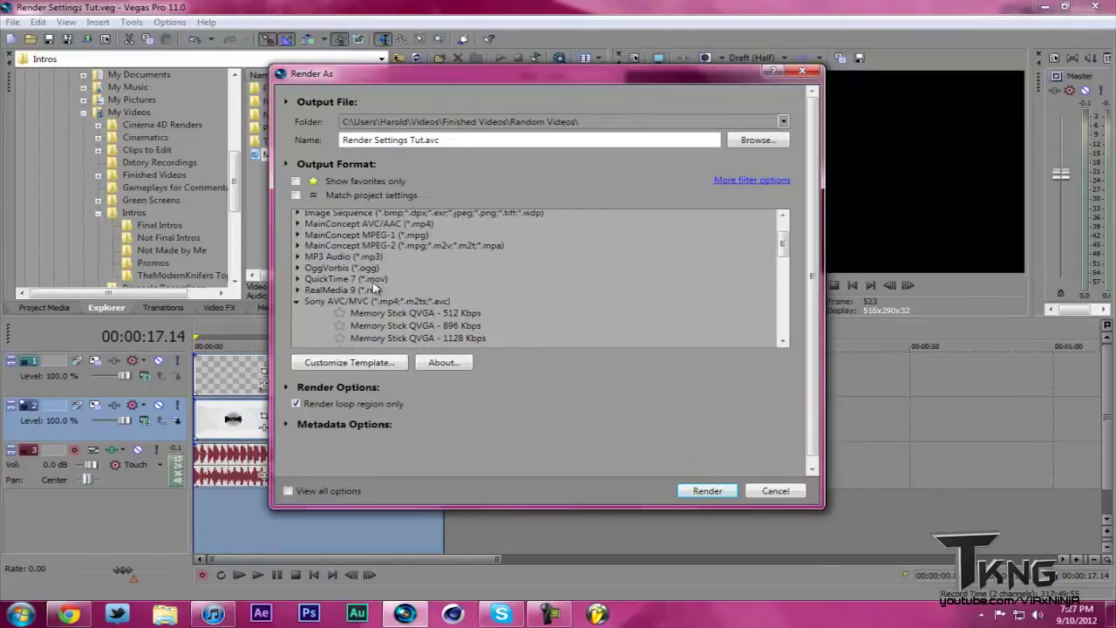
- Select the My Render template under Sony AVC/MVC and open its custom settings
{"action": "left_click", "coordinate": [420, 301]}
{"action": "scroll", "coordinate": [421, 305], "scroll_direction": "up", "scroll_amount": 2}
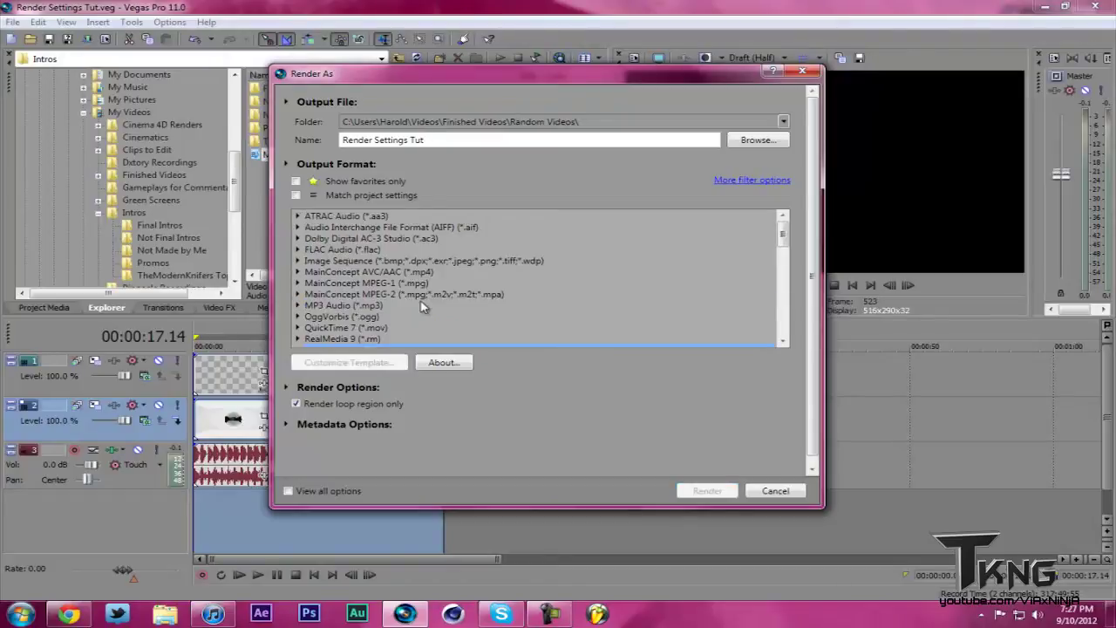
{"action": "scroll", "coordinate": [421, 306], "scroll_direction": "down", "scroll_amount": 7}
{"action": "scroll", "coordinate": [421, 307], "scroll_direction": "down", "scroll_amount": 3}
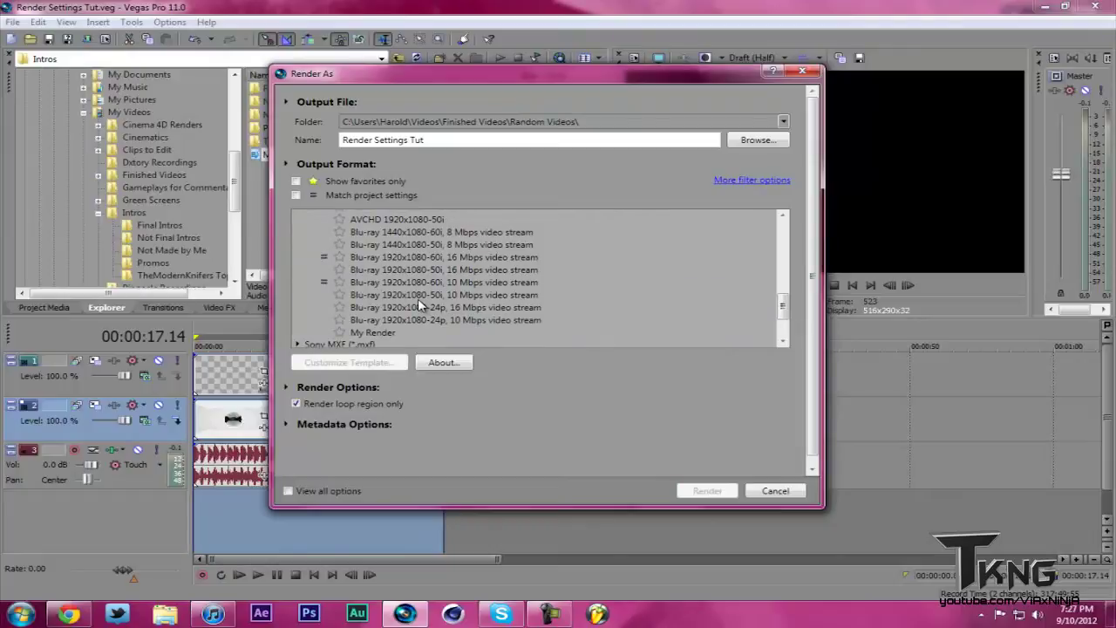
{"action": "left_click", "coordinate": [373, 333]}
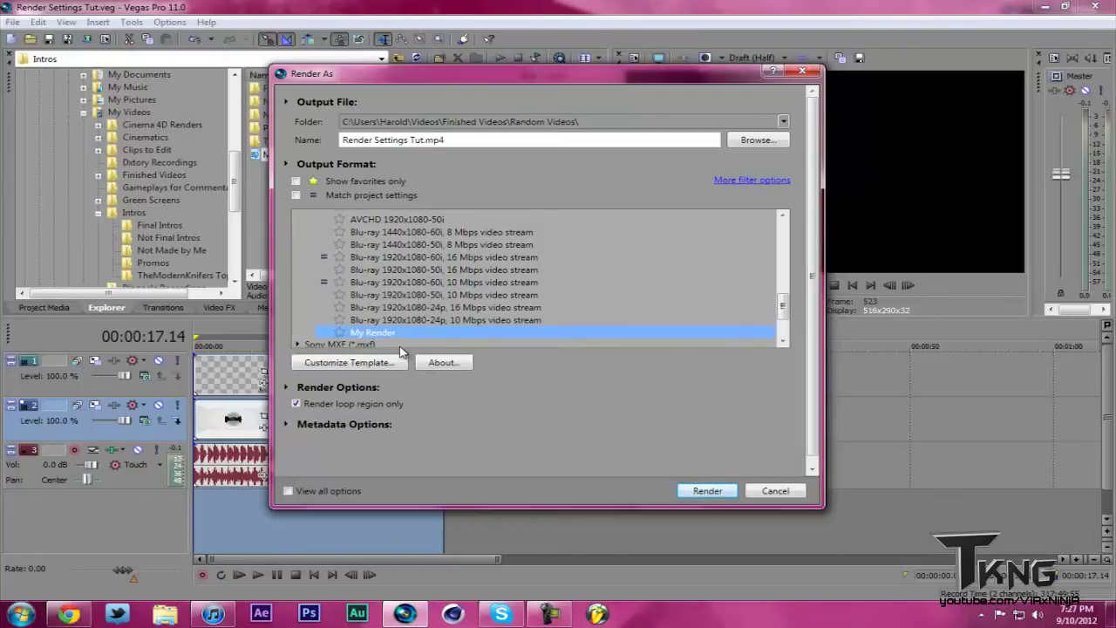
{"action": "left_click", "coordinate": [375, 362]}
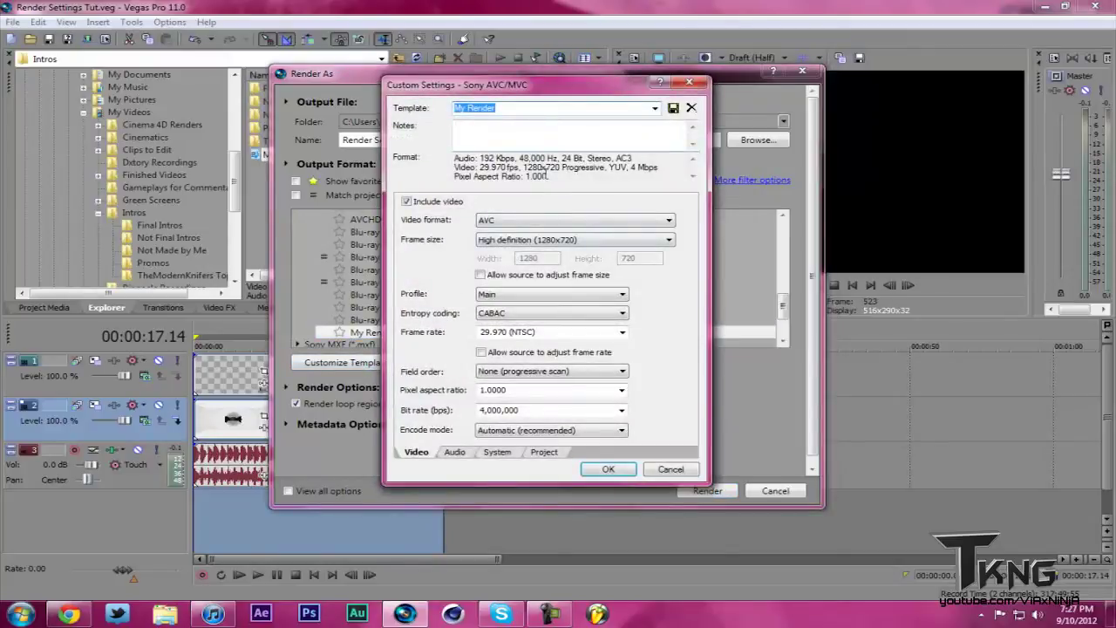
{"action": "left_click_drag", "start_coordinate": [505, 109], "coordinate": [454, 111]}
{"action": "left_click", "coordinate": [534, 107]}
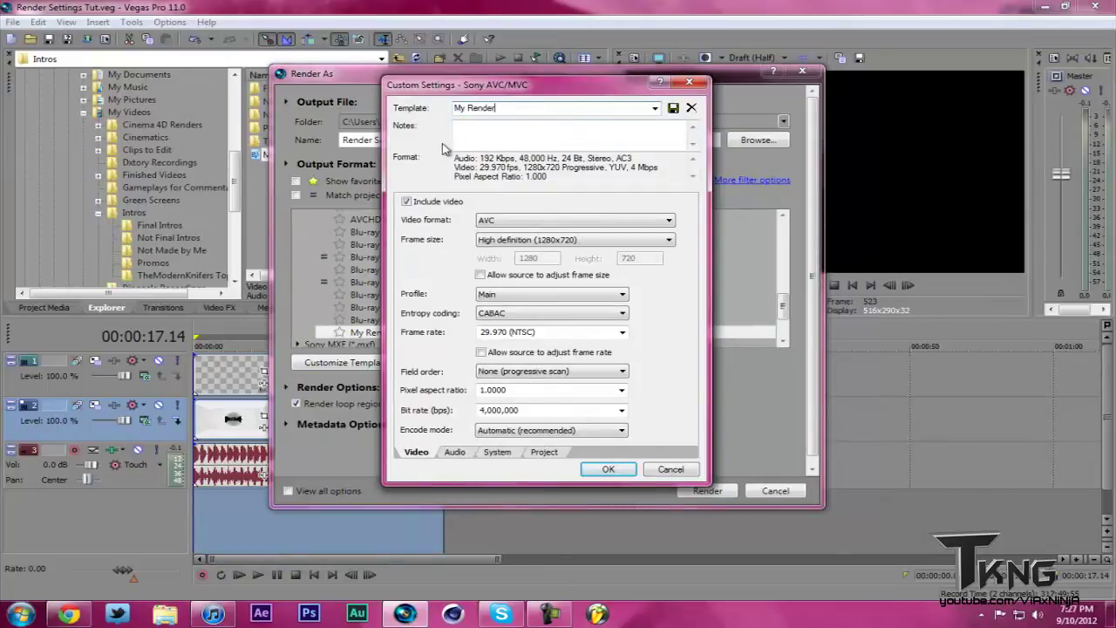
{"action": "left_click", "coordinate": [499, 221]}
{"action": "left_click", "coordinate": [492, 232]}
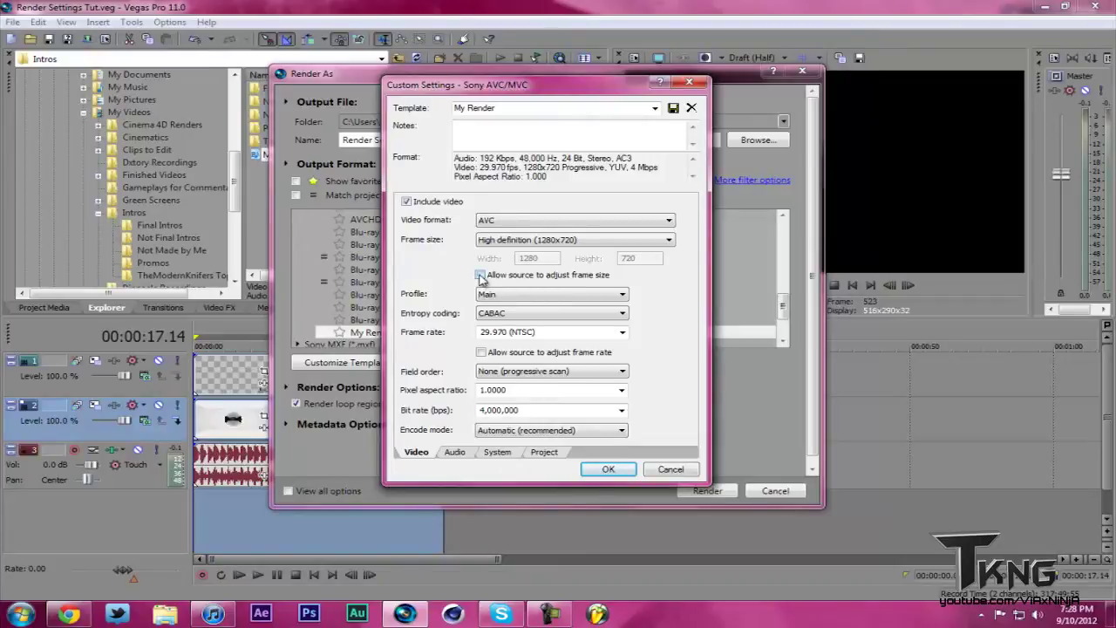
{"action": "left_click", "coordinate": [491, 297]}
{"action": "left_click", "coordinate": [452, 314]}
{"action": "left_click", "coordinate": [519, 315]}
{"action": "left_click", "coordinate": [510, 325]}
{"action": "left_click", "coordinate": [609, 471]}
- Cancel Render As and review the first clip's media properties
{"action": "left_click", "coordinate": [774, 490]}
{"action": "left_click", "coordinate": [220, 418]}
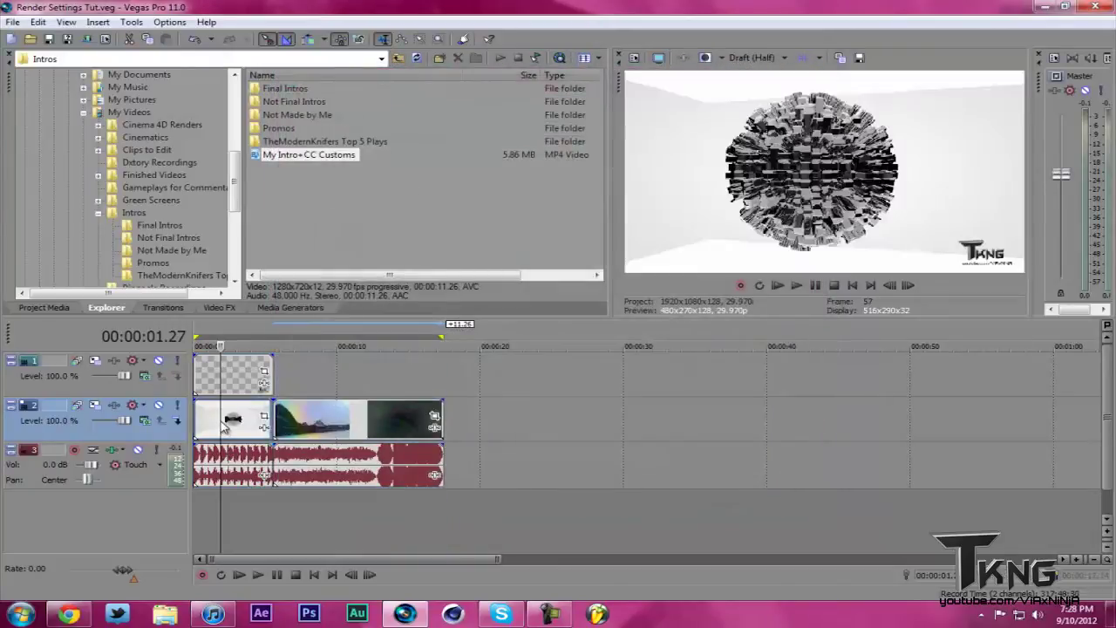
{"action": "right_click", "coordinate": [221, 418]}
{"action": "left_click", "coordinate": [261, 412]}
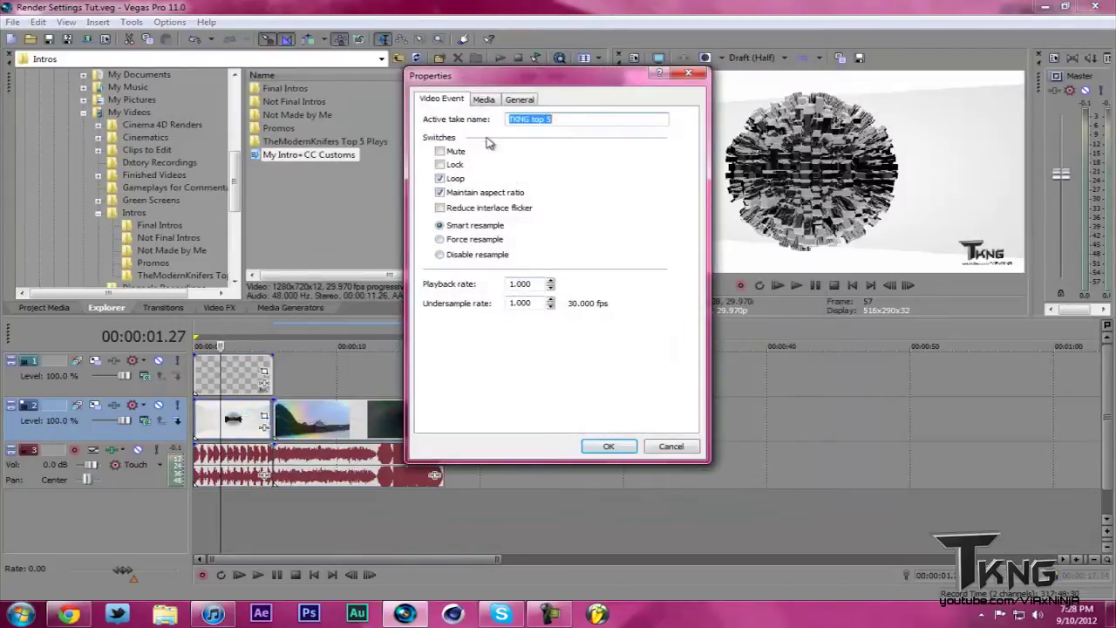
{"action": "left_click", "coordinate": [485, 100]}
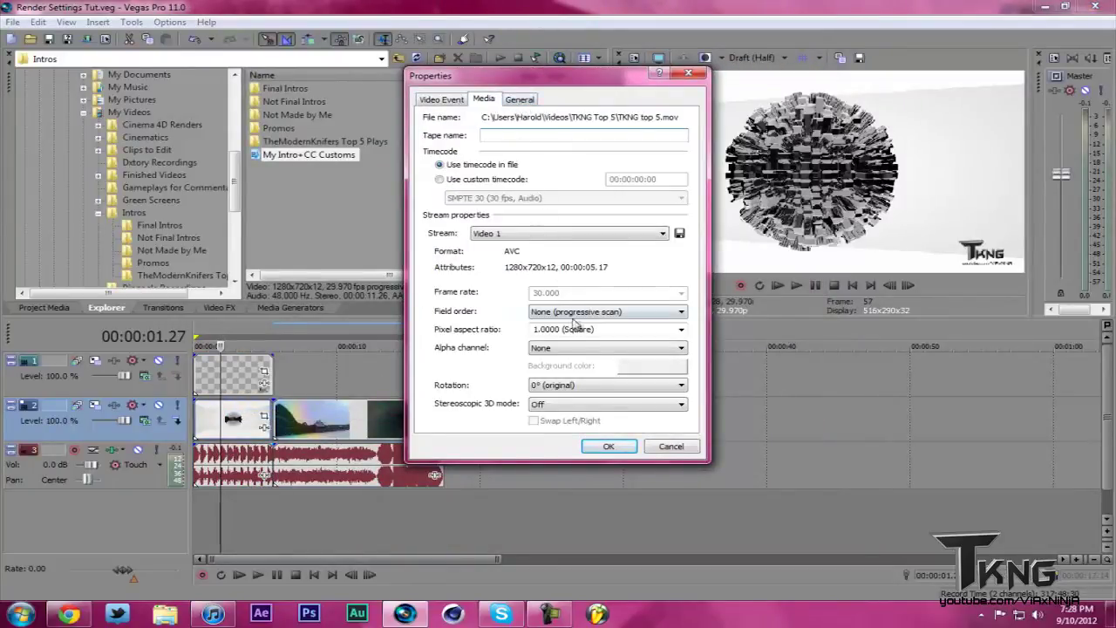
{"action": "left_click", "coordinate": [608, 445]}
- Review the third clip's general and media properties, then move the playhead to 00:00:03.27
{"action": "left_click", "coordinate": [366, 410]}
{"action": "right_click", "coordinate": [366, 410]}
{"action": "left_click", "coordinate": [403, 400]}
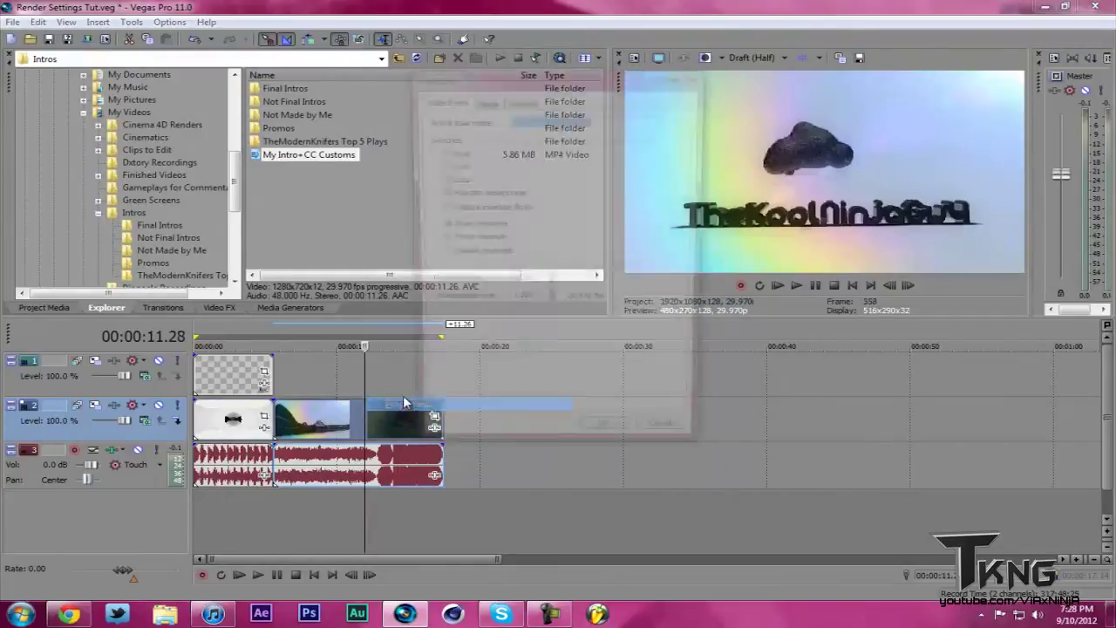
{"action": "left_click", "coordinate": [518, 100]}
{"action": "left_click", "coordinate": [485, 100]}
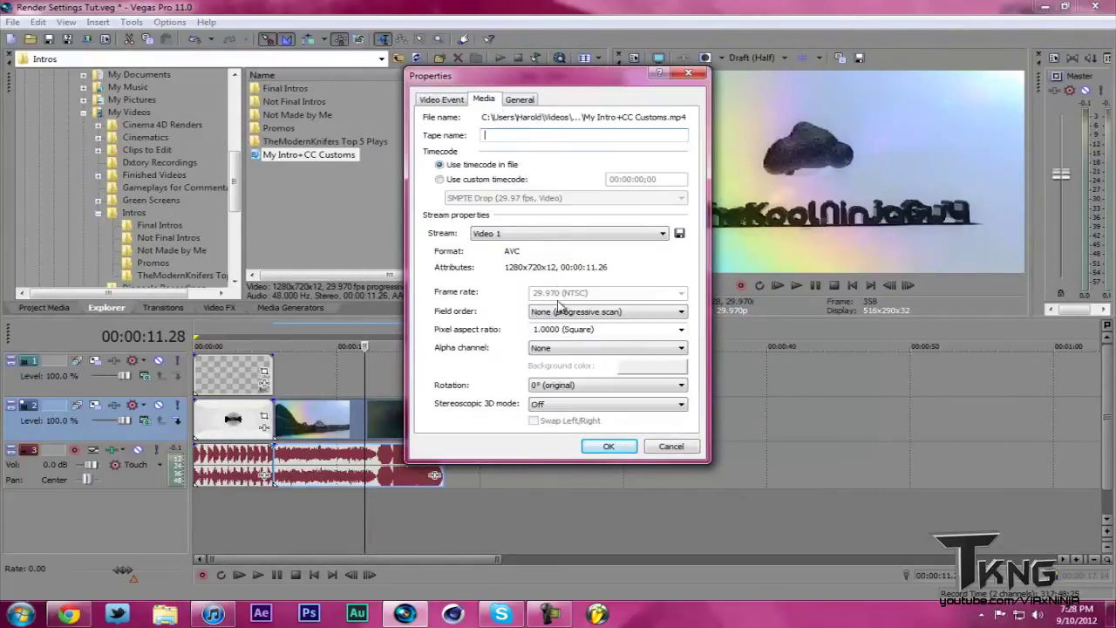
{"action": "left_click", "coordinate": [608, 445]}
{"action": "left_click", "coordinate": [252, 425]}
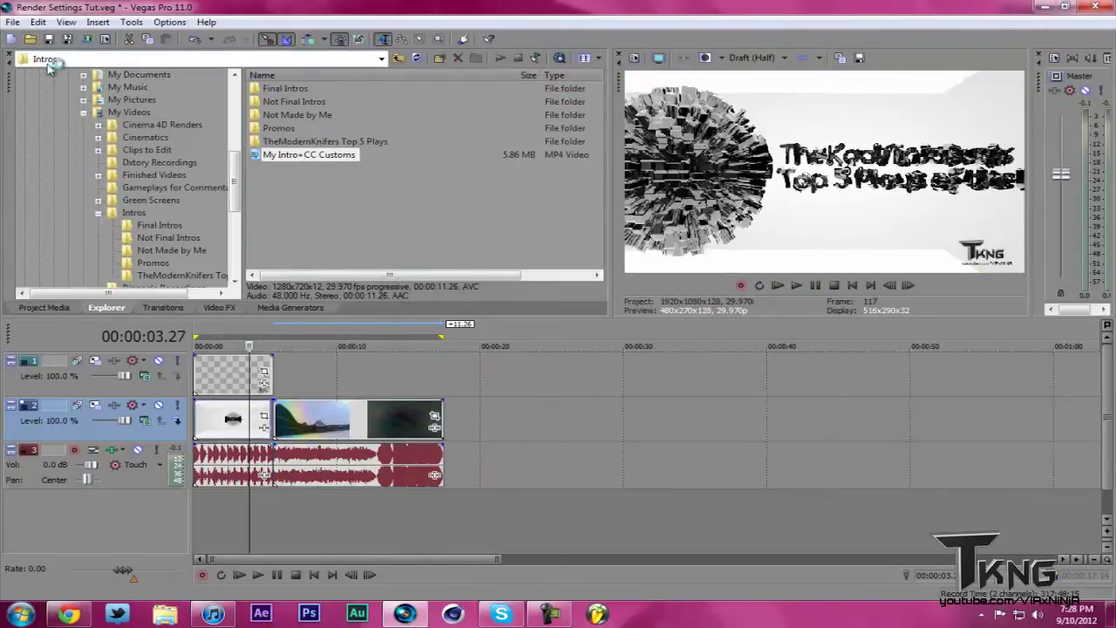
- Reopen Render As and the My Render template's custom settings
{"action": "left_click", "coordinate": [13, 22]}
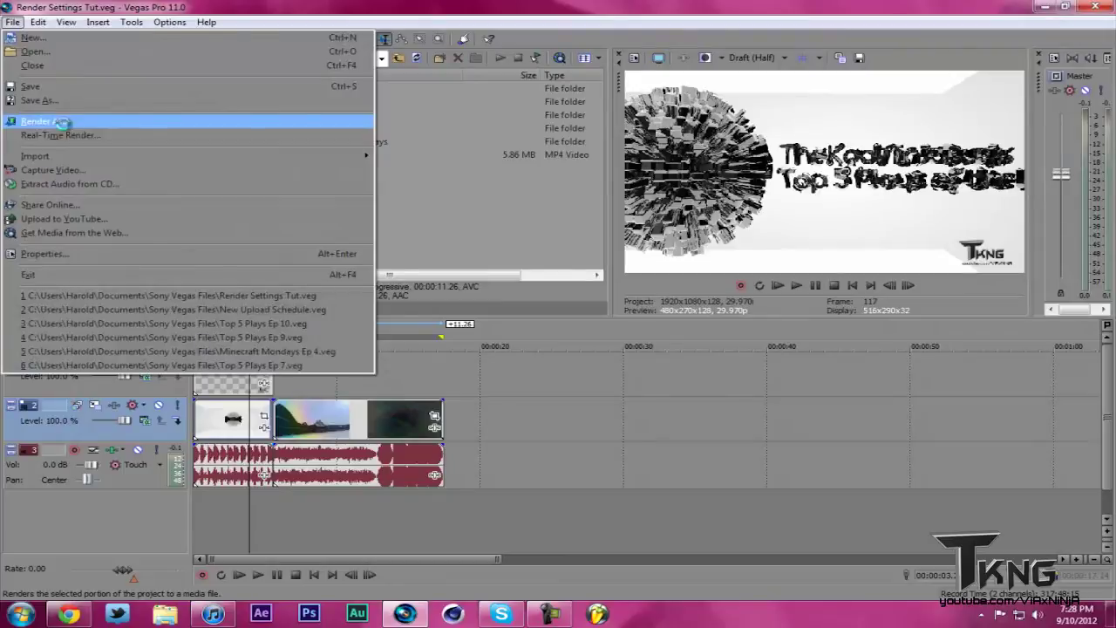
{"action": "left_click", "coordinate": [62, 123]}
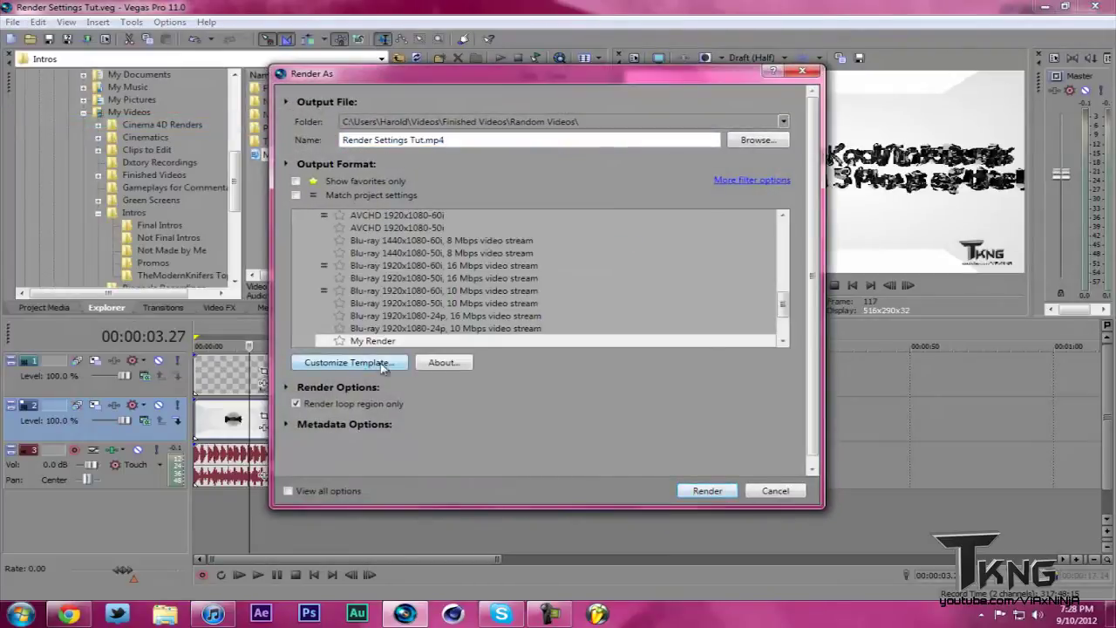
{"action": "left_click", "coordinate": [377, 362]}
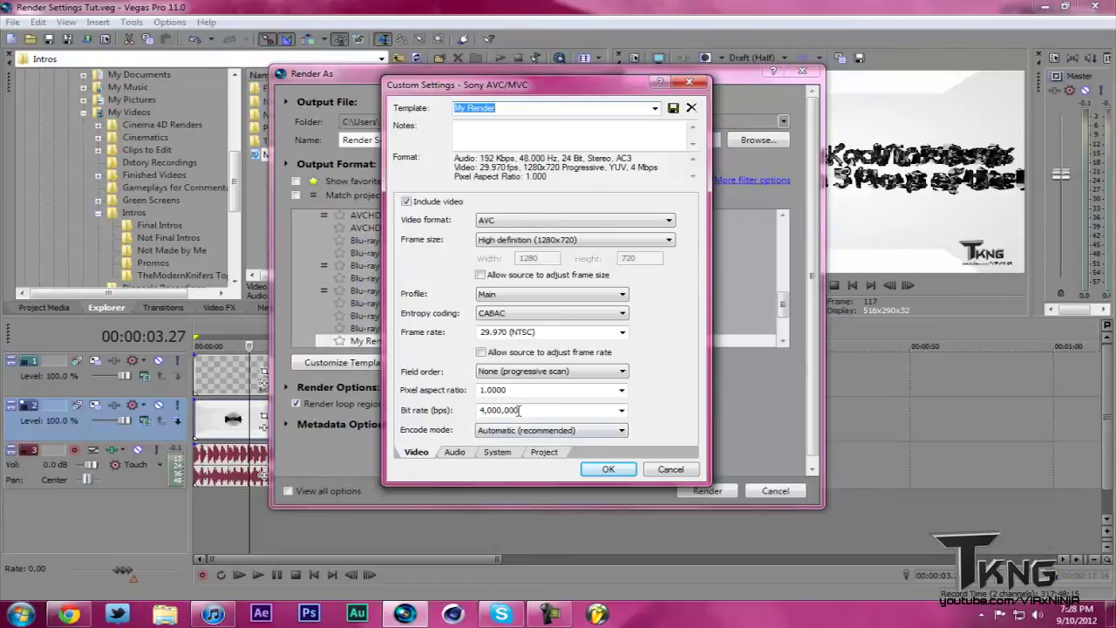
- Keep My Render's video at progressive scan field order and 4,000,000 bps bit rate
{"action": "left_click", "coordinate": [550, 371]}
{"action": "left_click", "coordinate": [523, 383]}
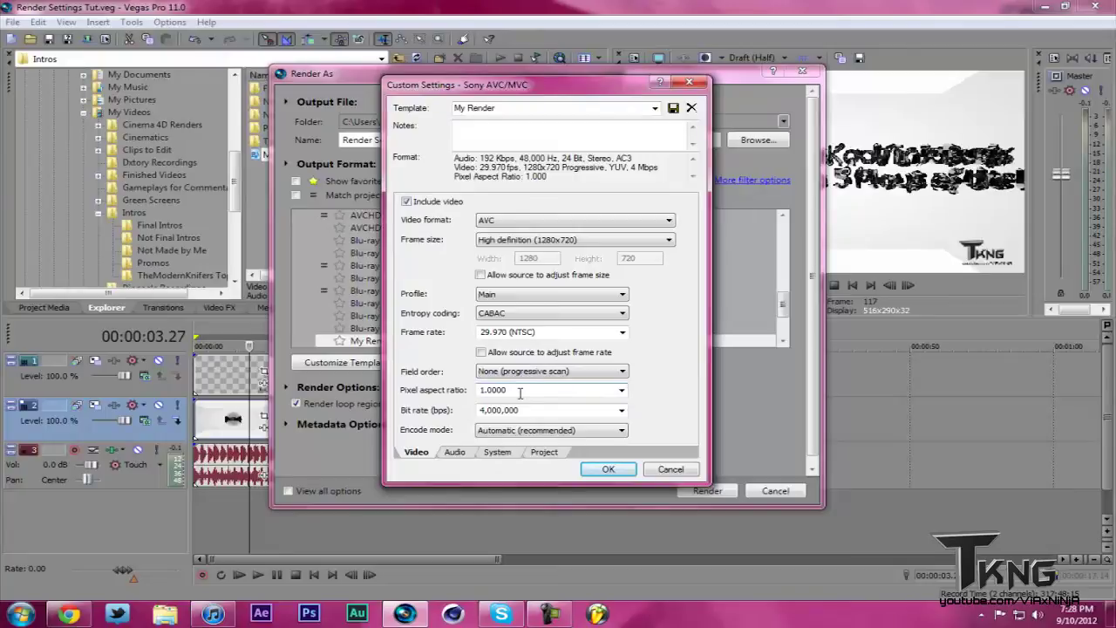
{"action": "left_click", "coordinate": [622, 413]}
{"action": "left_click", "coordinate": [621, 413]}
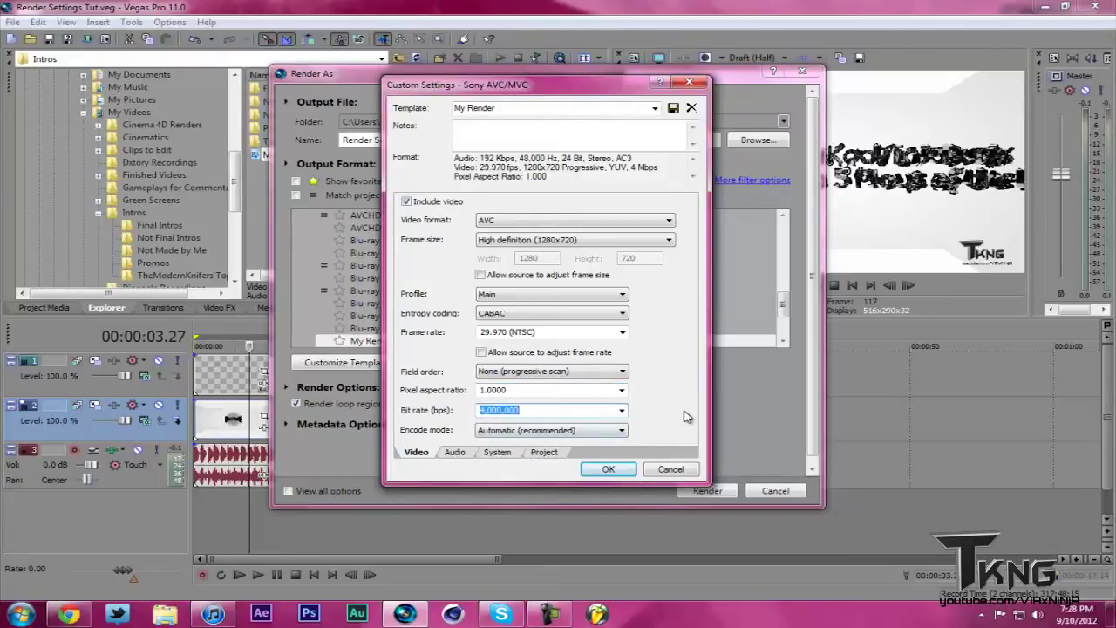
{"action": "left_click", "coordinate": [457, 452]}
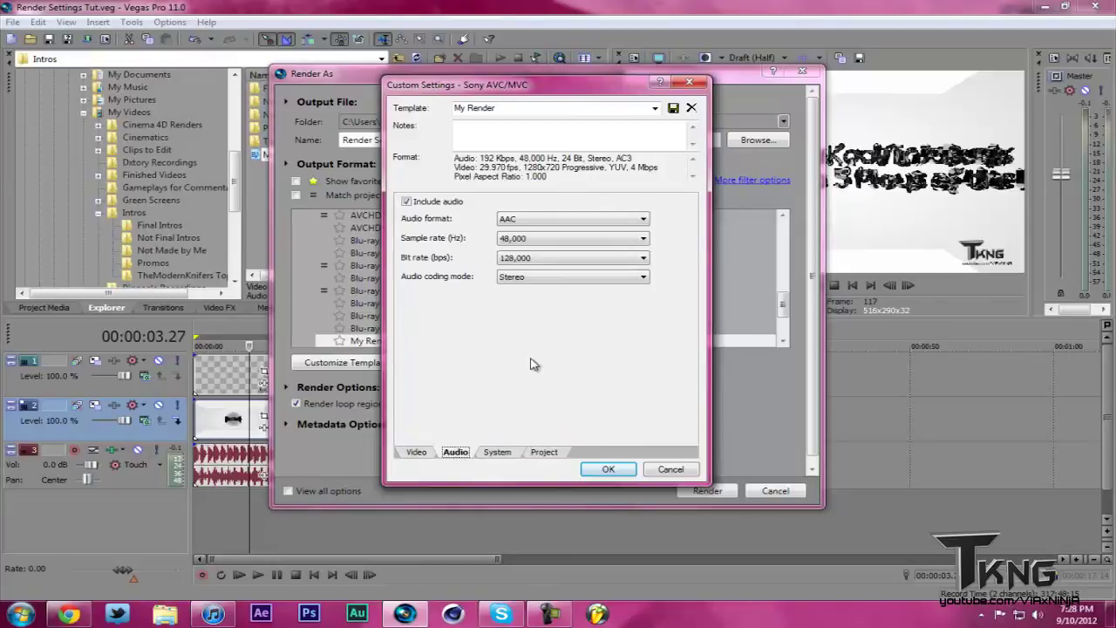
- Keep the audio at AAC, 48,000 Hz sample rate, 128,000 bps and Stereo coding
{"action": "left_click", "coordinate": [543, 220]}
{"action": "left_click", "coordinate": [531, 233]}
{"action": "left_click", "coordinate": [512, 242]}
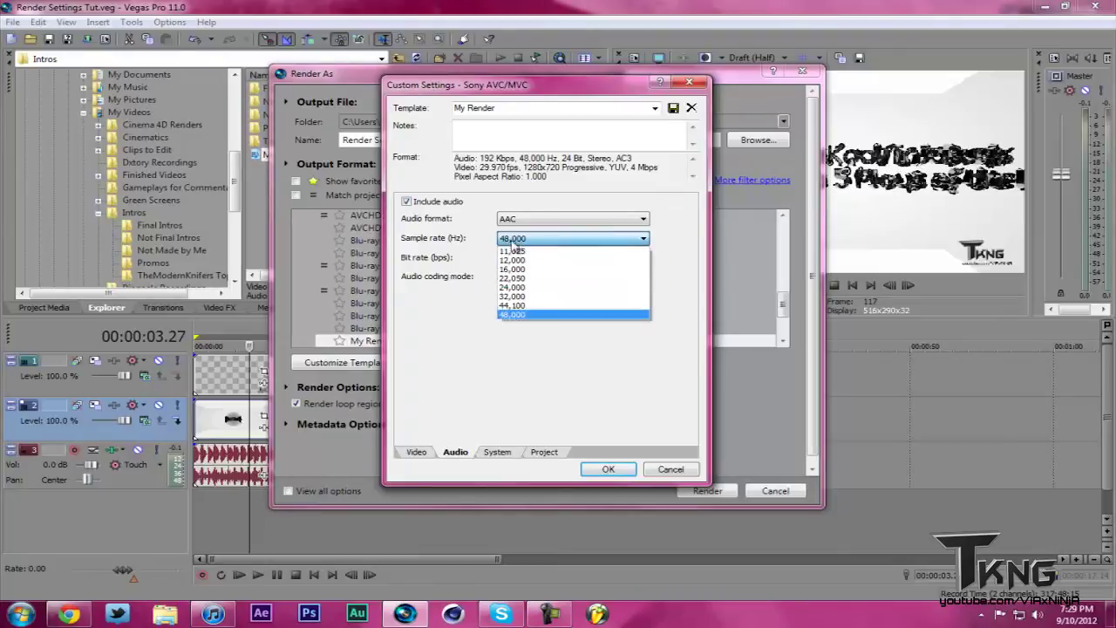
{"action": "left_click", "coordinate": [513, 319]}
{"action": "left_click", "coordinate": [514, 260]}
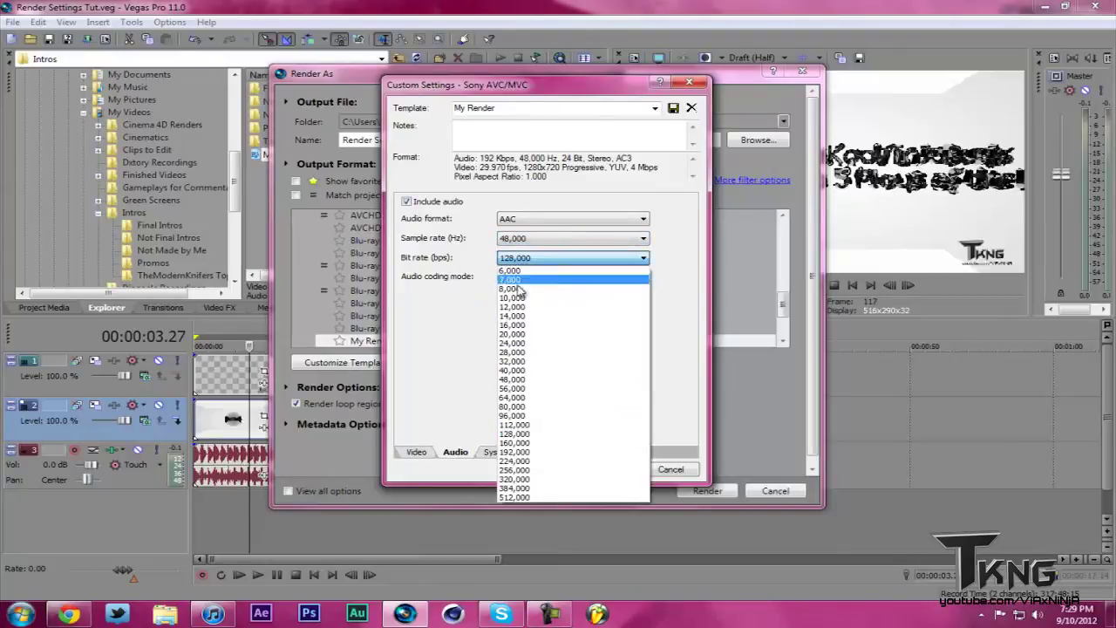
{"action": "left_click", "coordinate": [520, 434]}
{"action": "left_click", "coordinate": [549, 281]}
{"action": "left_click", "coordinate": [543, 289]}
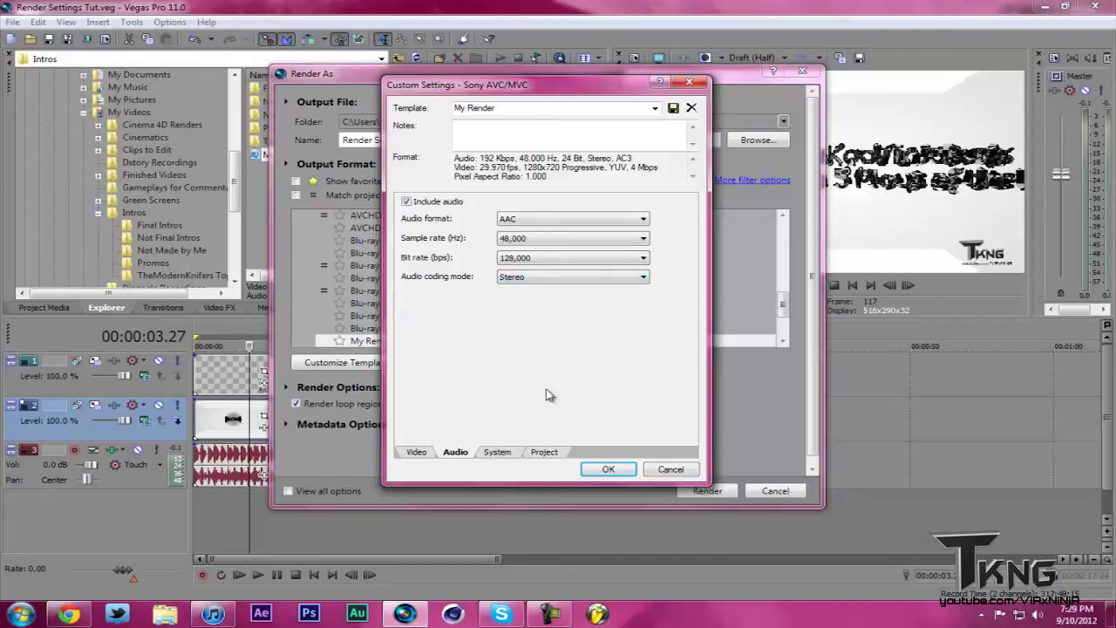
{"action": "left_click", "coordinate": [498, 453]}
- Keep MP4 as the container format and check GPU encoding availability
{"action": "left_click", "coordinate": [574, 208]}
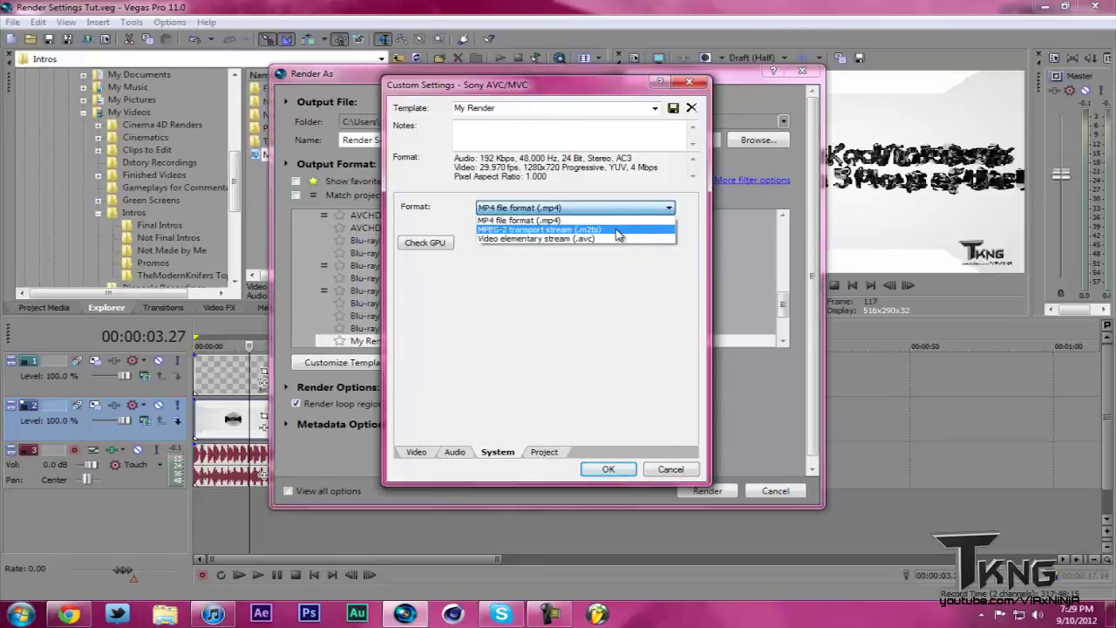
{"action": "left_click", "coordinate": [536, 220]}
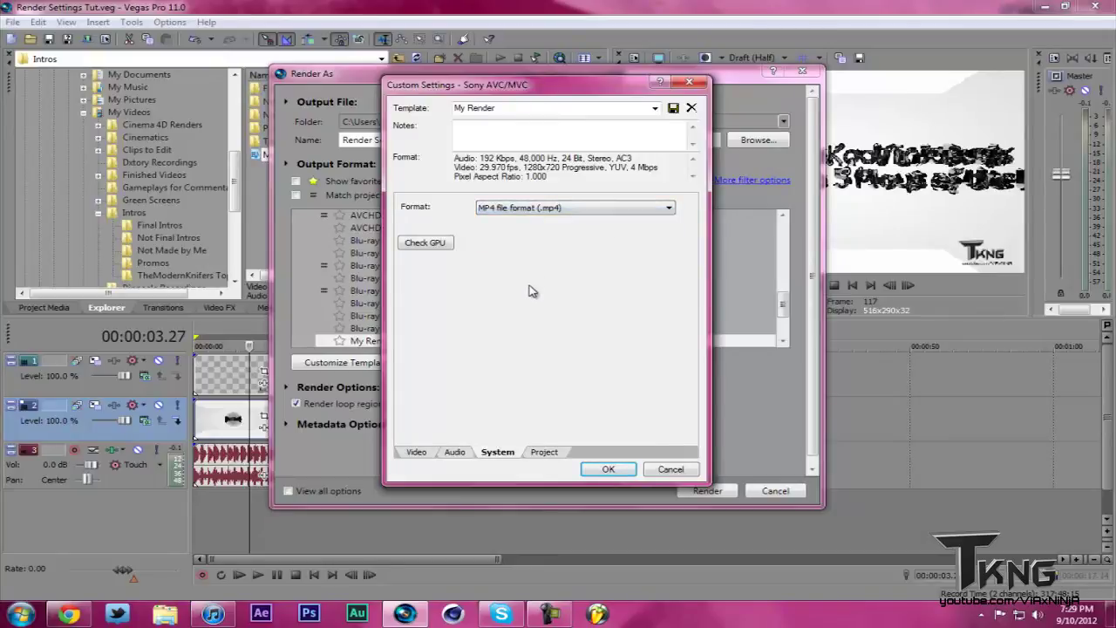
{"action": "left_click", "coordinate": [427, 247]}
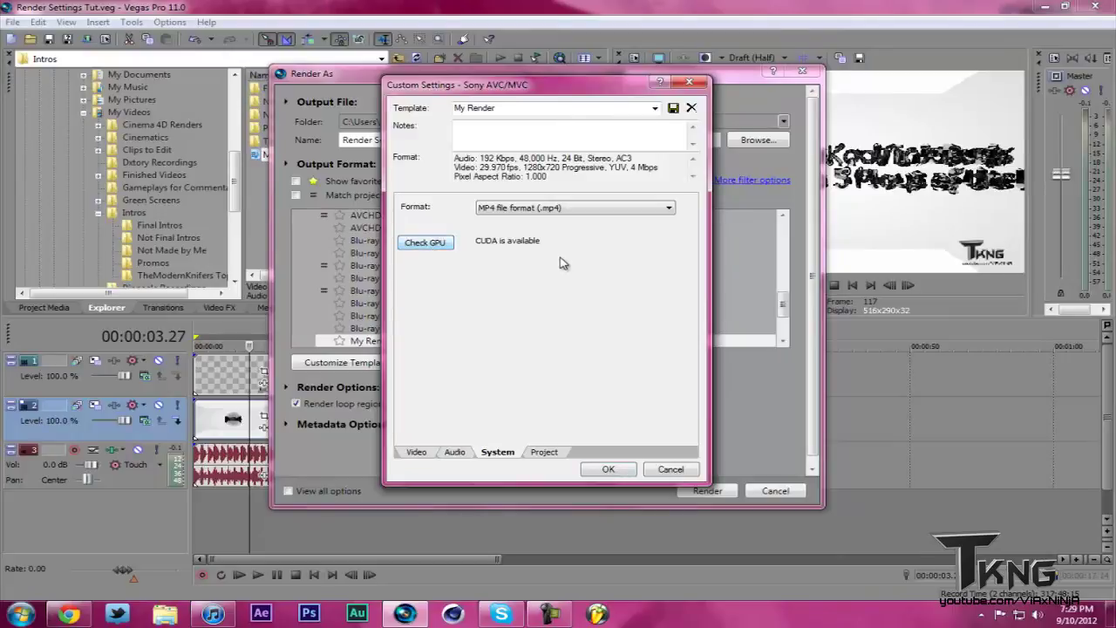
- Keep video rendering quality at Best and stereoscopic 3D mode on project settings
{"action": "left_click", "coordinate": [543, 454]}
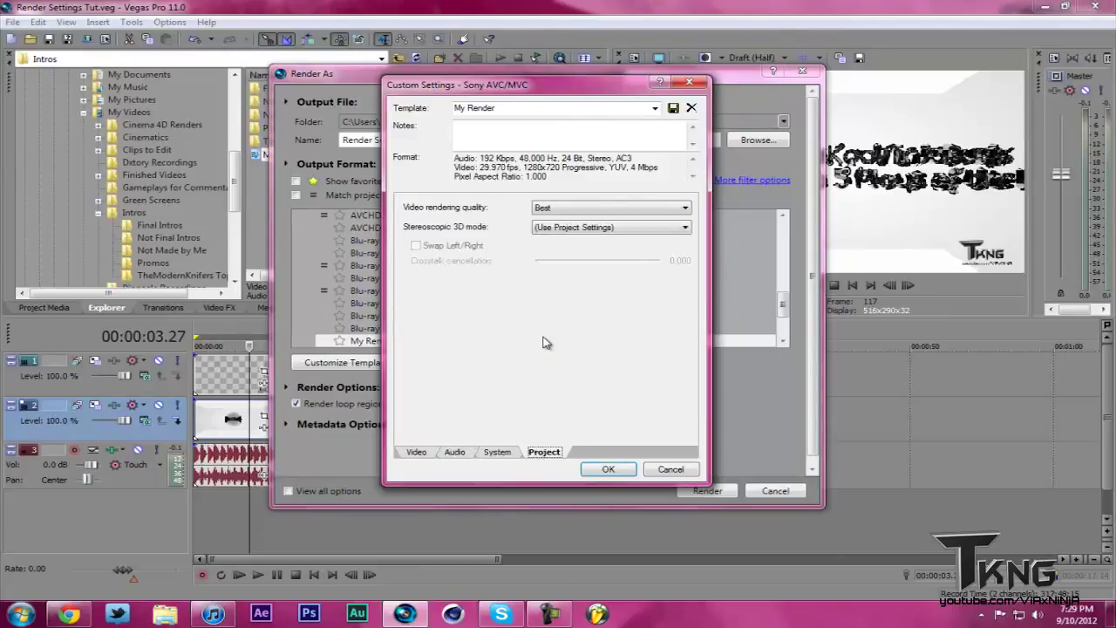
{"action": "left_click", "coordinate": [556, 213]}
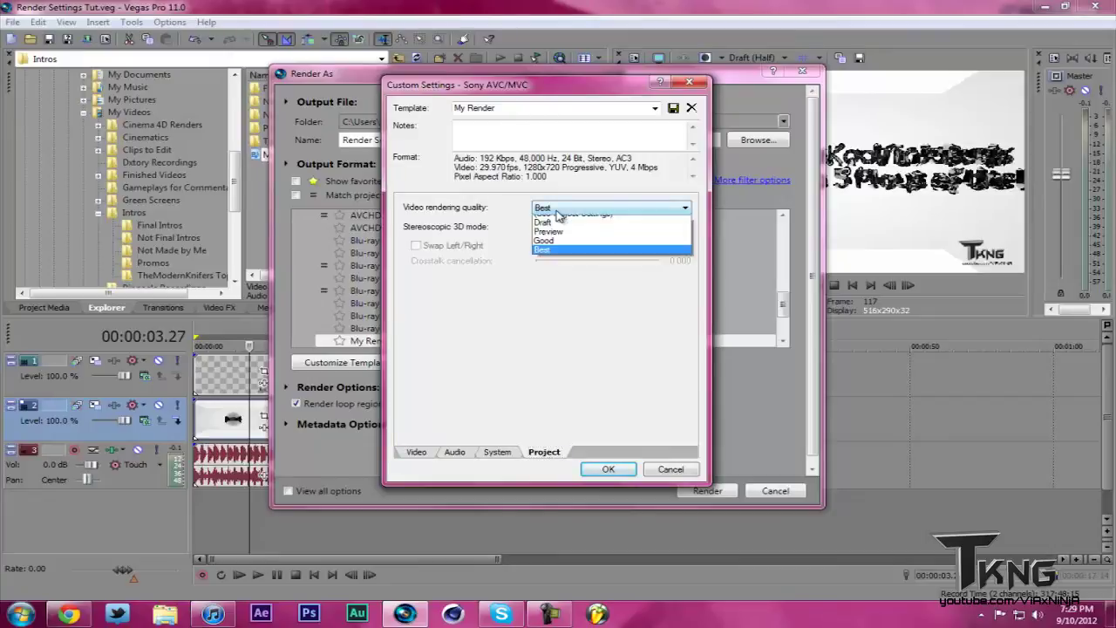
{"action": "left_click", "coordinate": [562, 259]}
{"action": "left_click", "coordinate": [567, 236]}
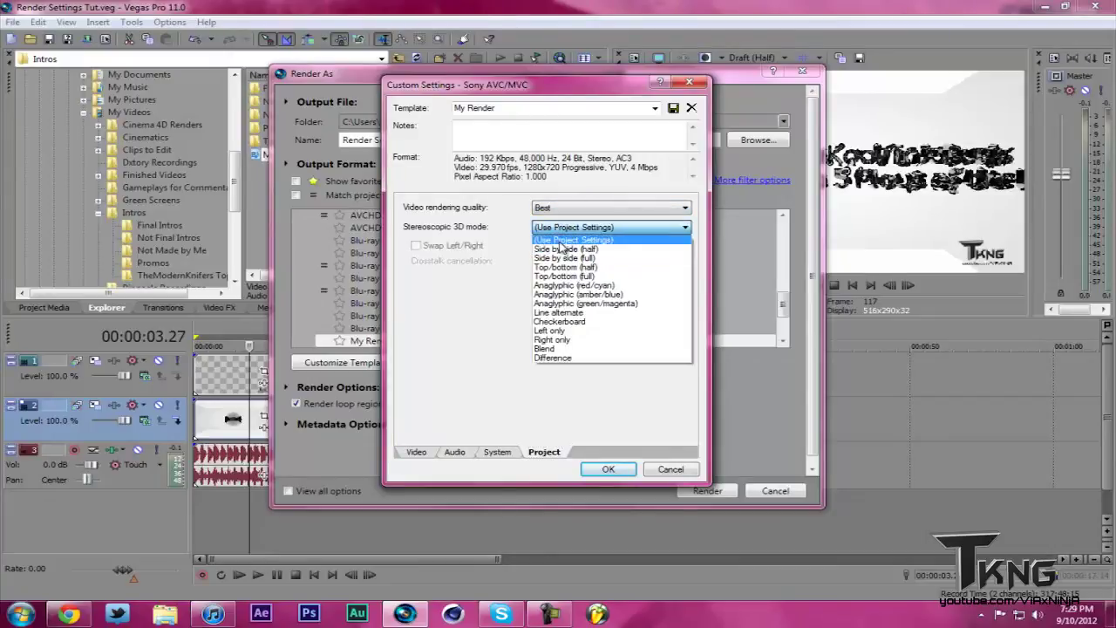
{"action": "left_click", "coordinate": [562, 242]}
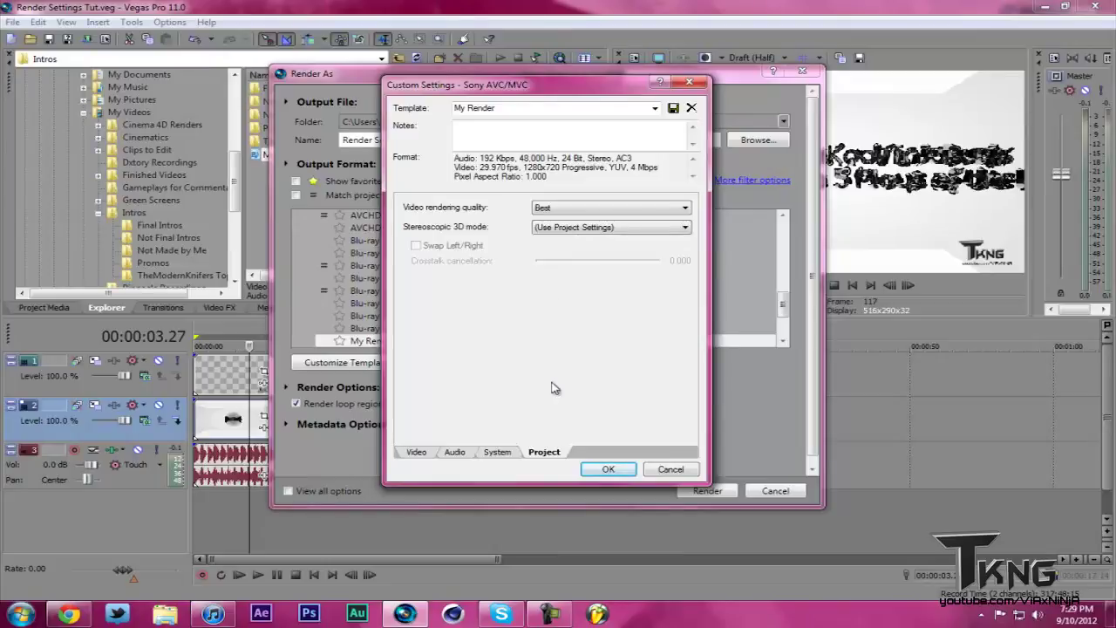
{"action": "left_click", "coordinate": [508, 453]}
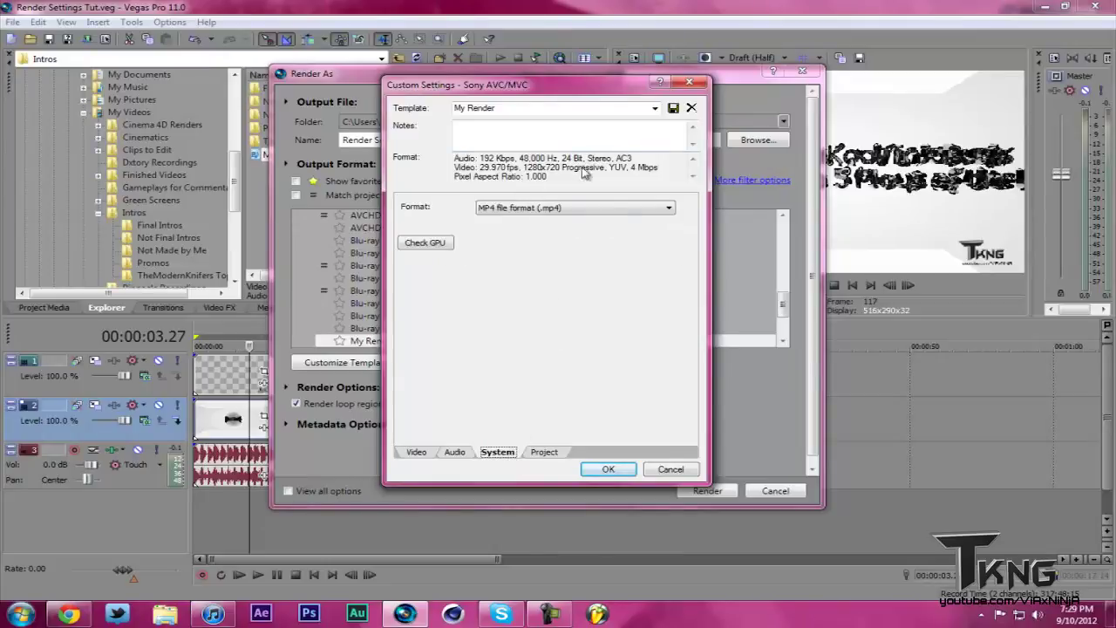
- Return to the Video page and accept the customized My Render settings with OK
{"action": "left_click", "coordinate": [417, 452]}
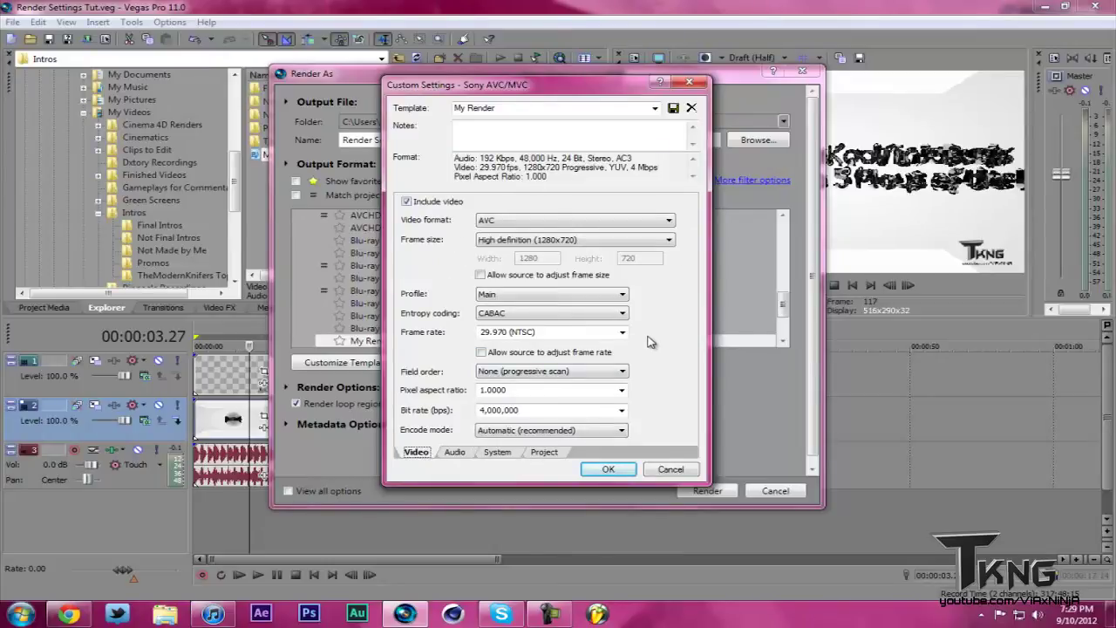
{"action": "left_click", "coordinate": [609, 469]}
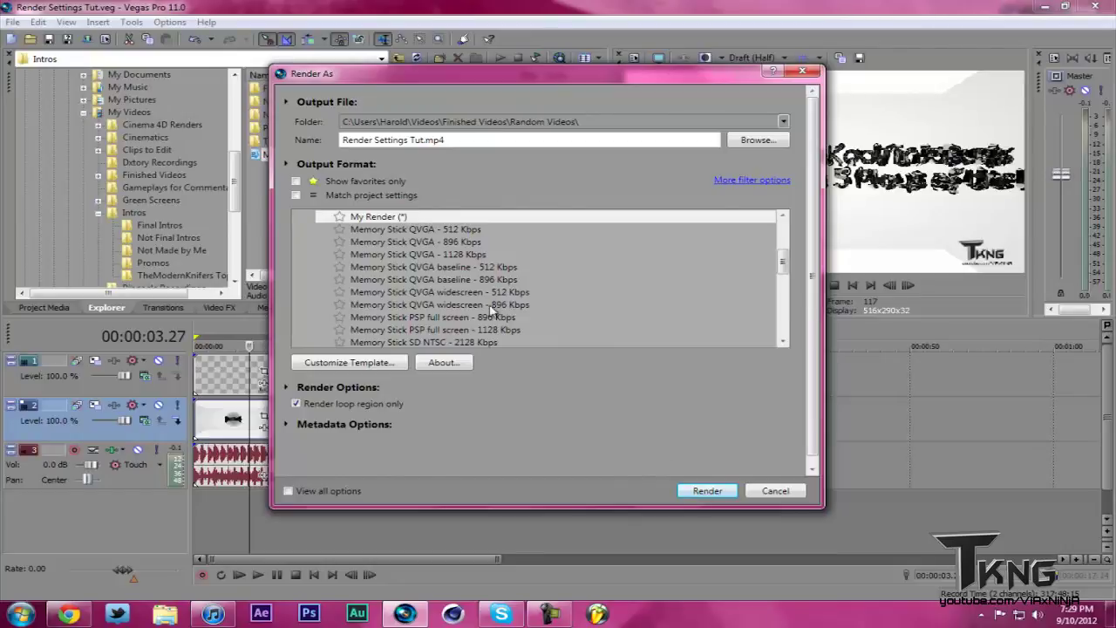
- Reopen and close My Render's custom settings twice without changes
{"action": "left_click", "coordinate": [373, 361]}
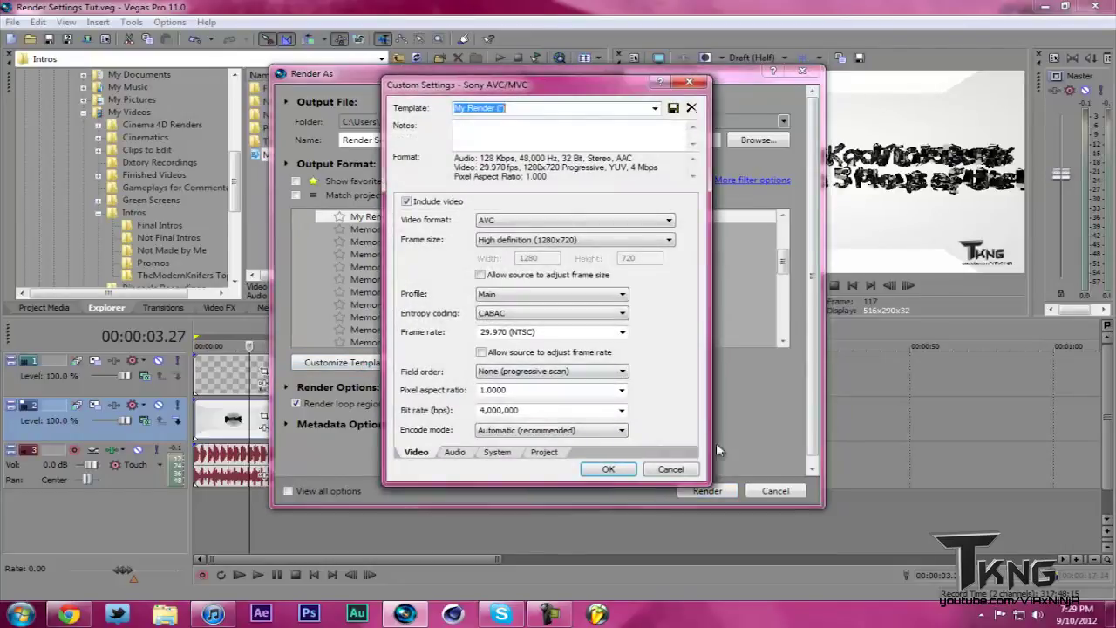
{"action": "left_click", "coordinate": [618, 472]}
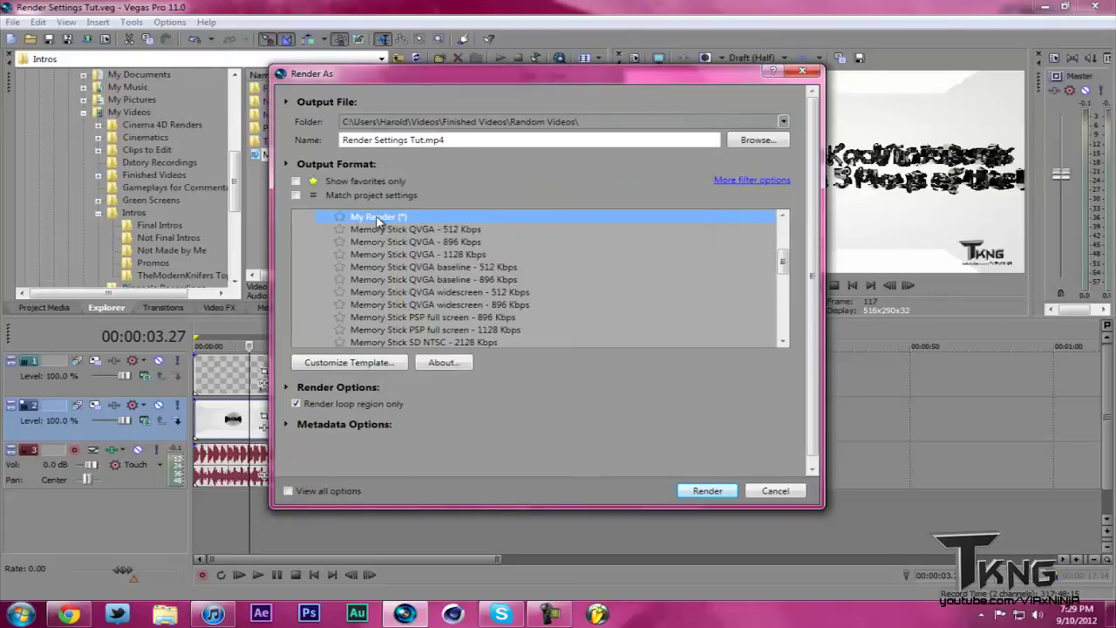
{"action": "left_click", "coordinate": [377, 361]}
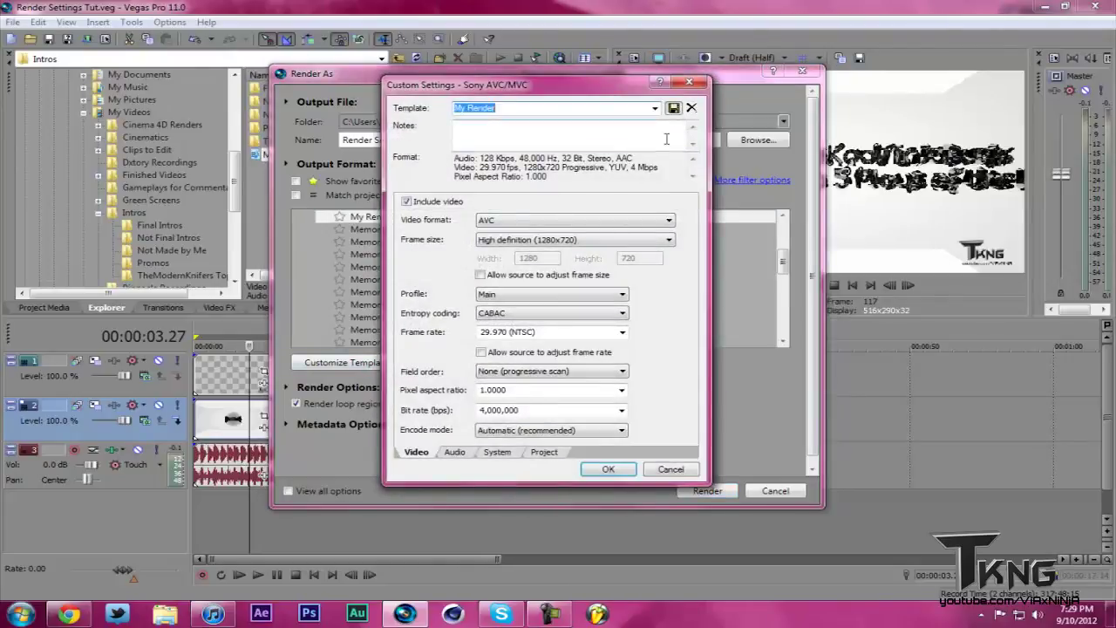
{"action": "left_click", "coordinate": [654, 471]}
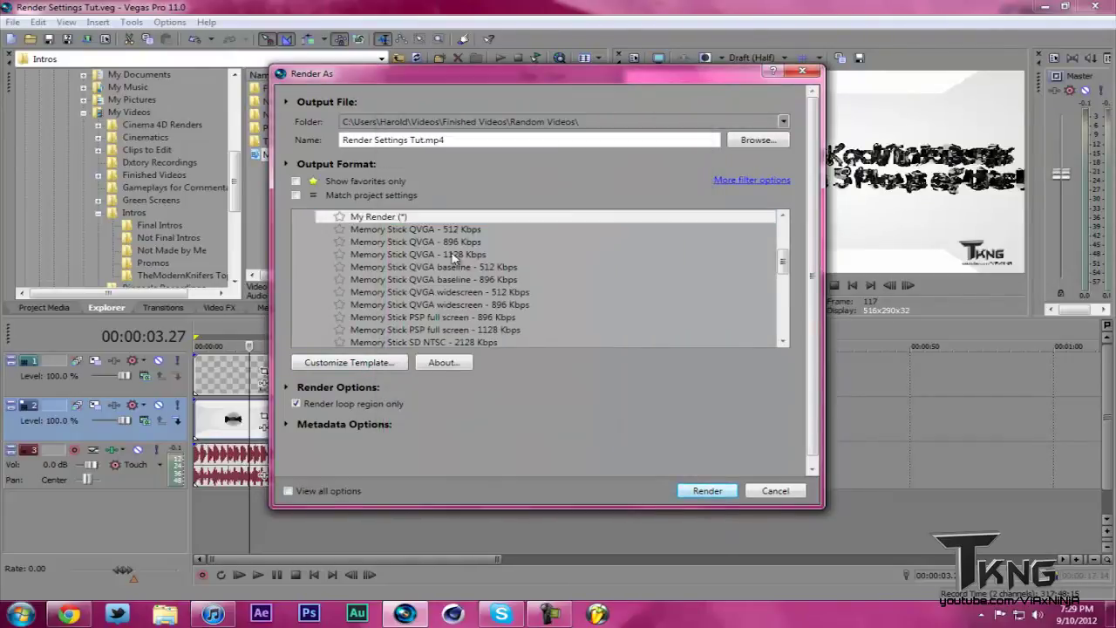
- Save the My Render template from its custom settings and close the dialog
{"action": "left_click", "coordinate": [352, 361]}
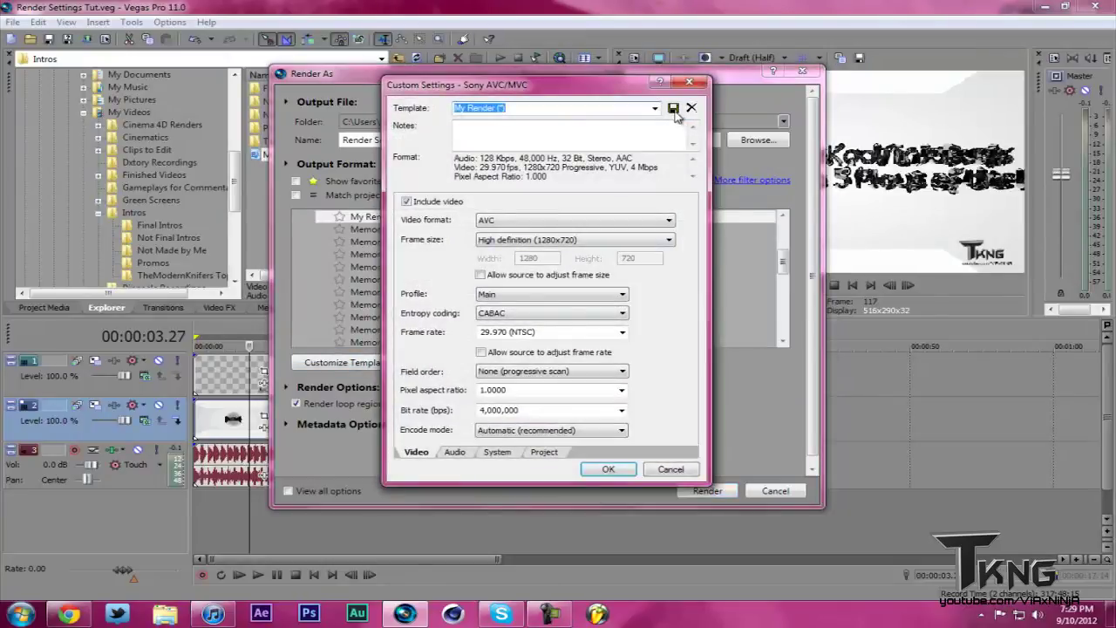
{"action": "left_click", "coordinate": [673, 108]}
{"action": "left_click", "coordinate": [690, 82]}
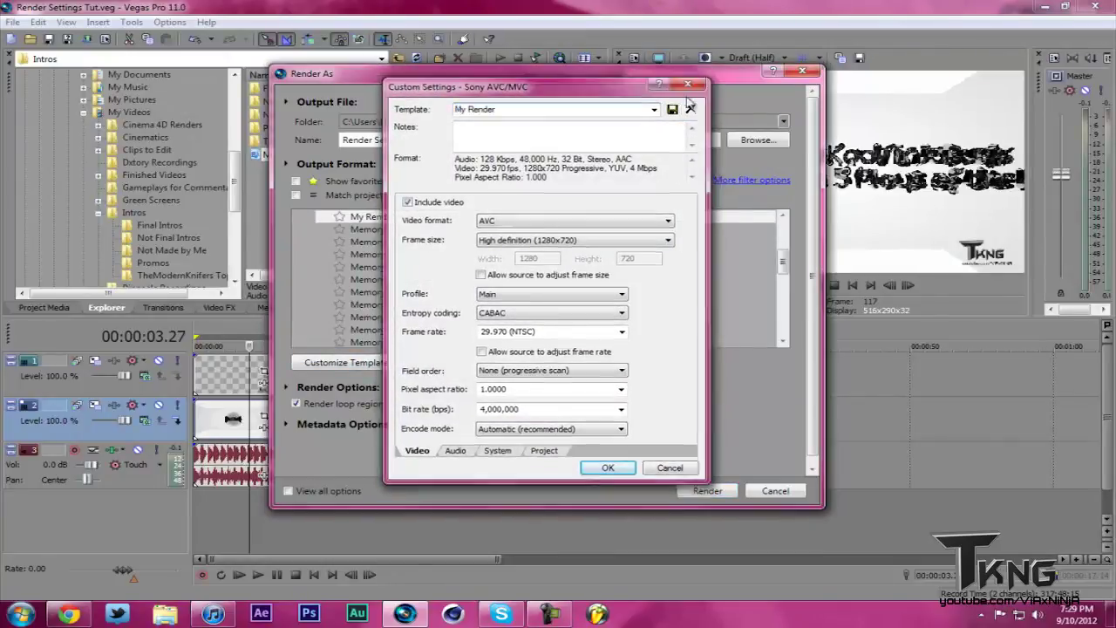
{"action": "scroll", "coordinate": [403, 265], "scroll_direction": "up", "scroll_amount": 3}
{"action": "scroll", "coordinate": [401, 263], "scroll_direction": "down", "scroll_amount": 12}
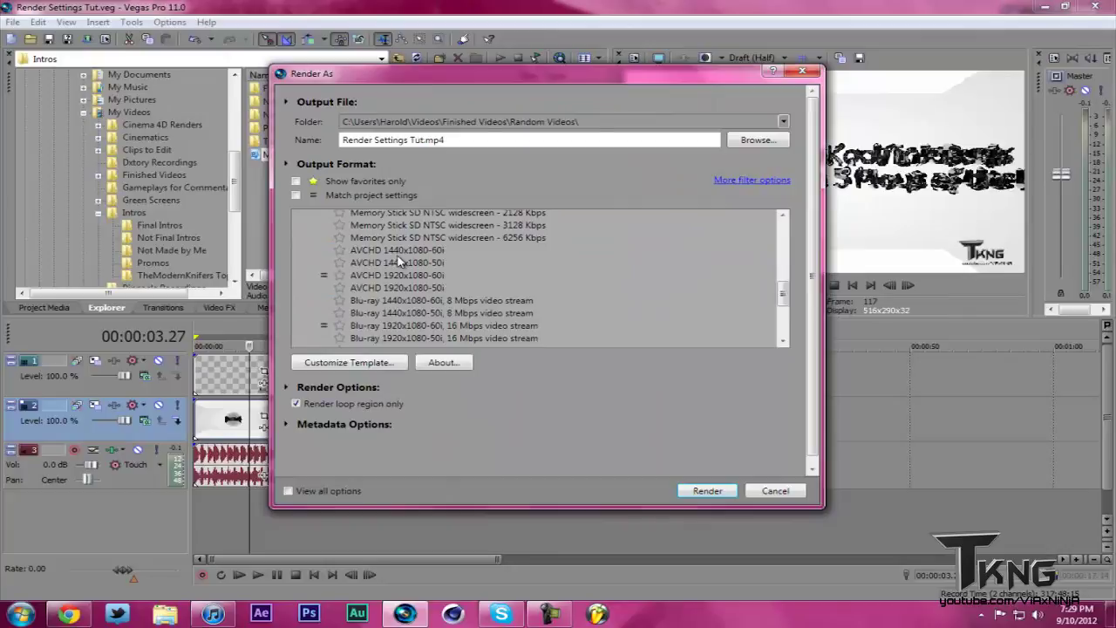
{"action": "scroll", "coordinate": [406, 270], "scroll_direction": "up", "scroll_amount": 5}
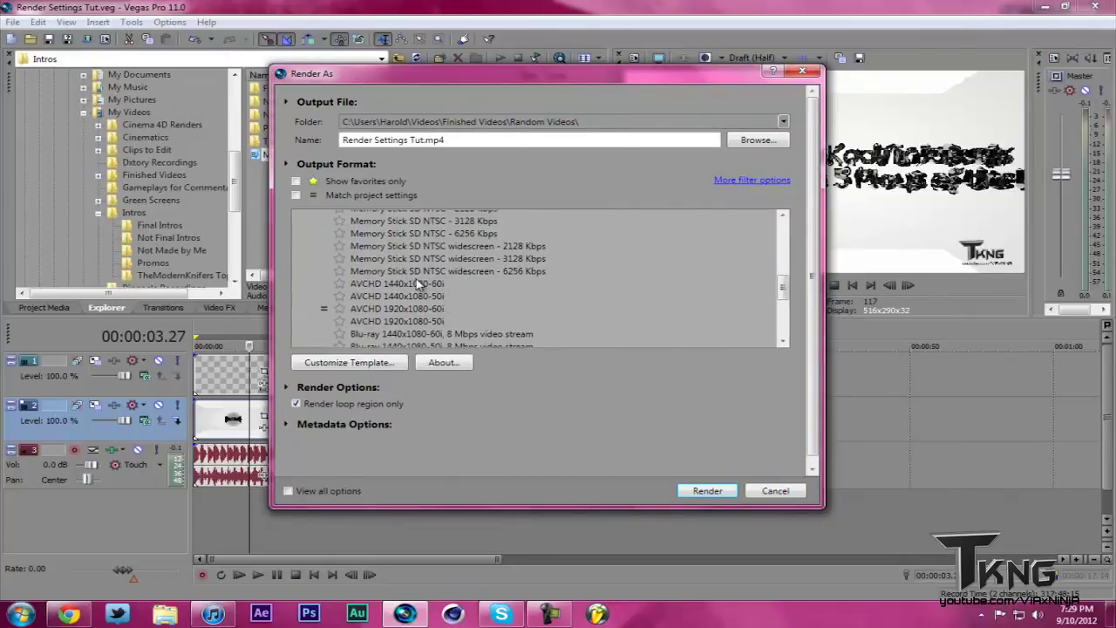